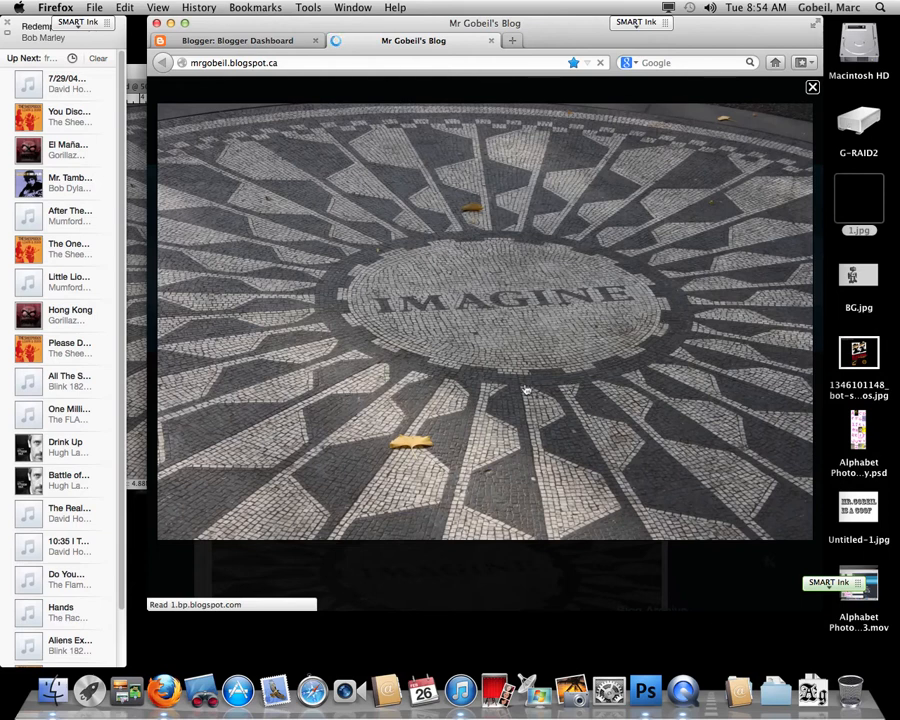
Try to save the enlarged Imagine mosaic photo to the Desktop as imagine.JPG without replacing an existing file
{"action": "right_click", "coordinate": [489, 260]}
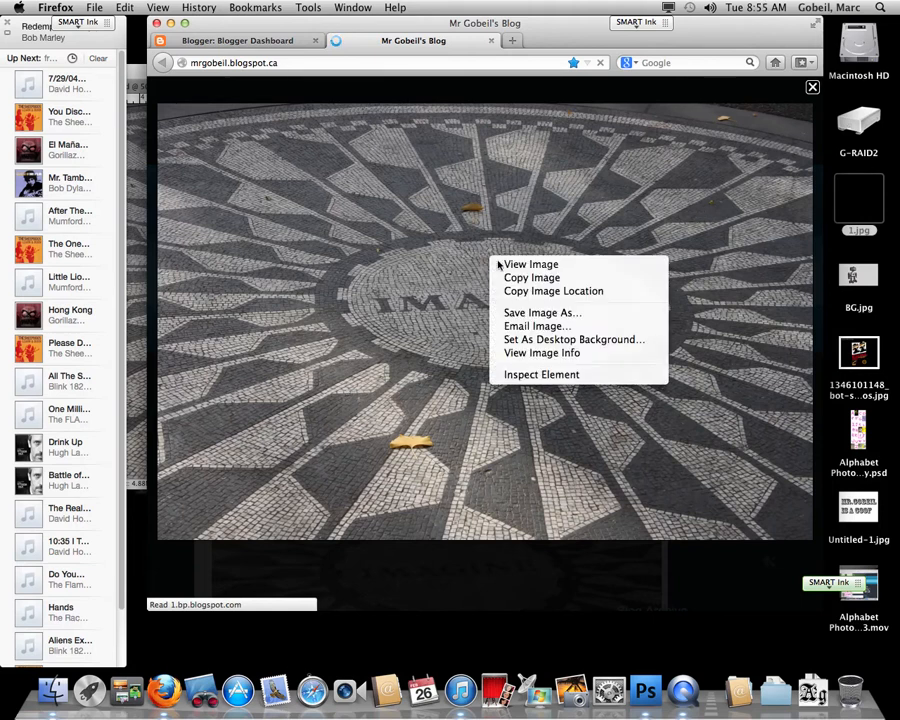
{"action": "left_click", "coordinate": [584, 313]}
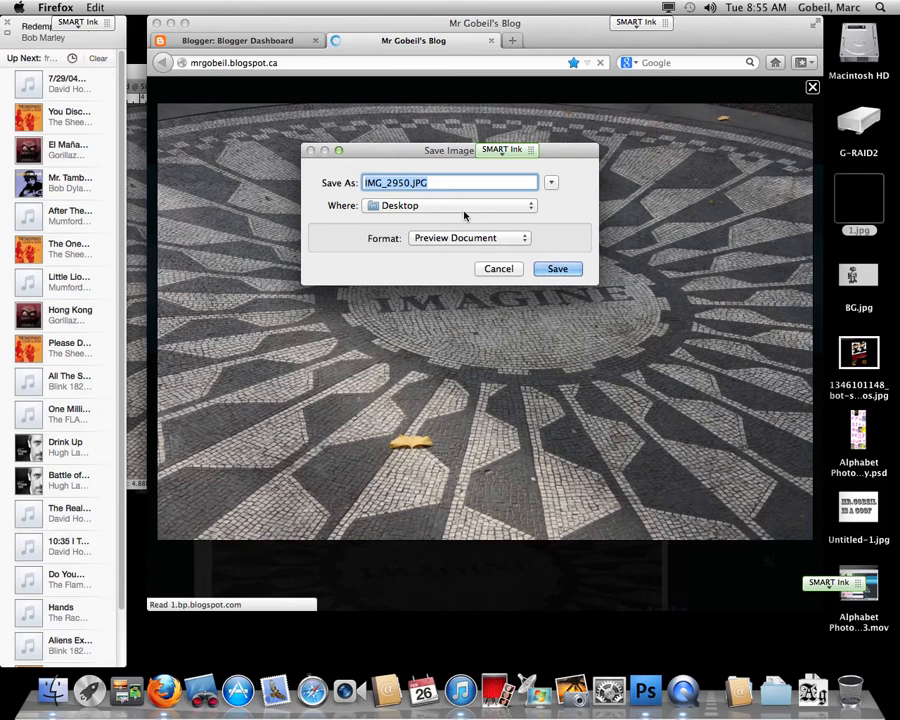
{"action": "type", "text": "pic"}
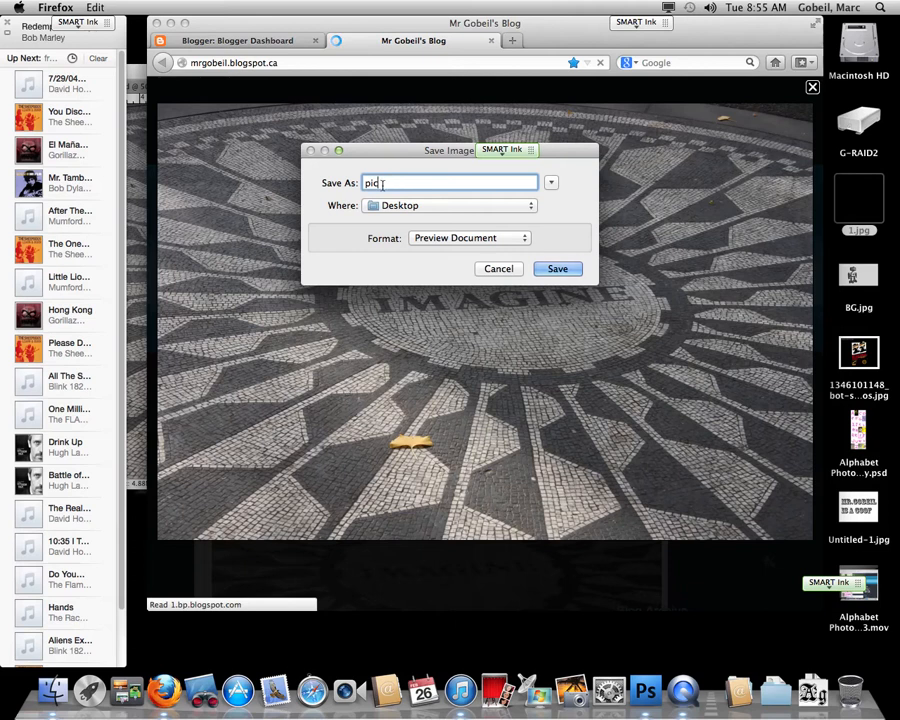
{"action": "key", "text": "super+z"}
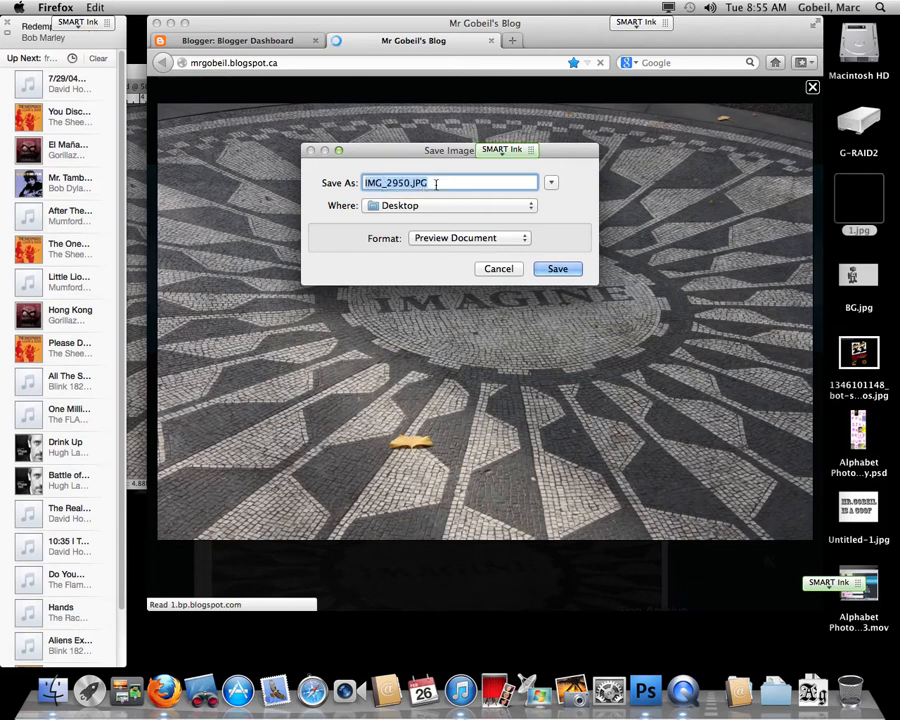
{"action": "left_click", "coordinate": [427, 183]}
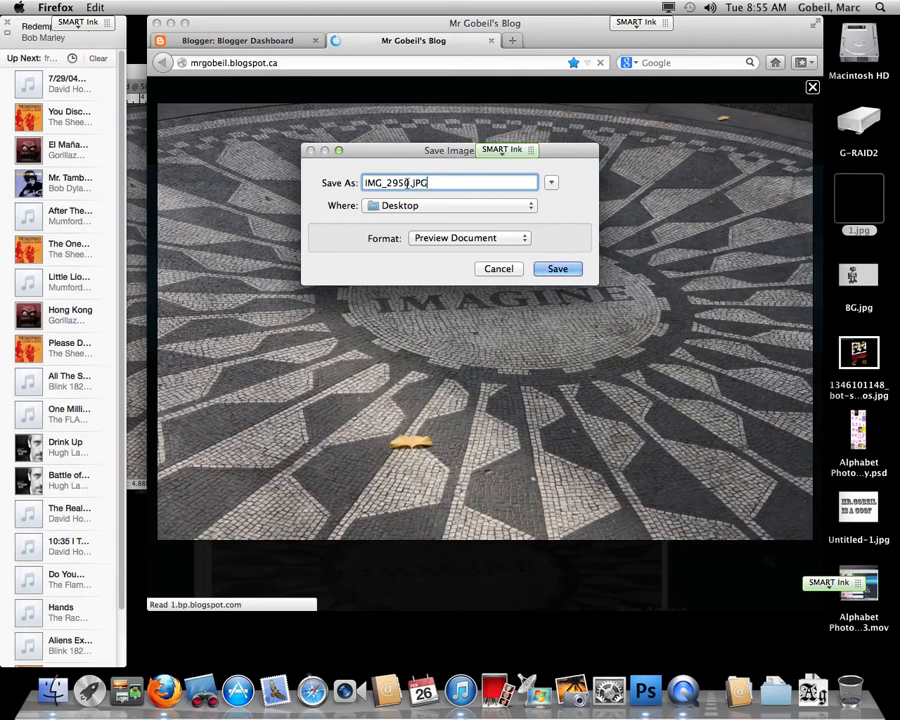
{"action": "double_click", "coordinate": [402, 183]}
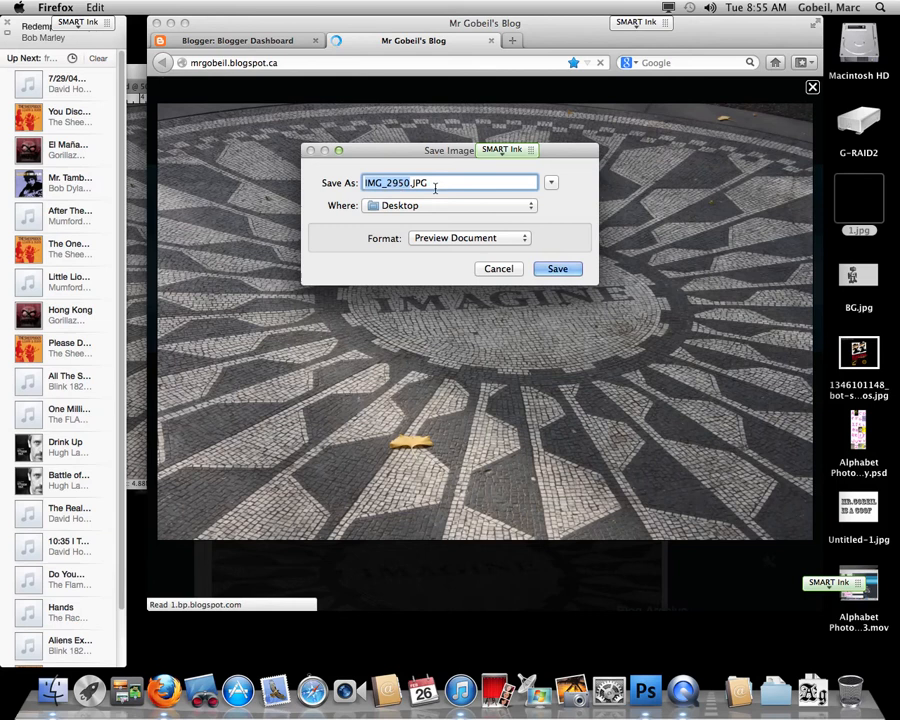
{"action": "key", "text": "BackSpace"}
{"action": "type", "text": "imag"}
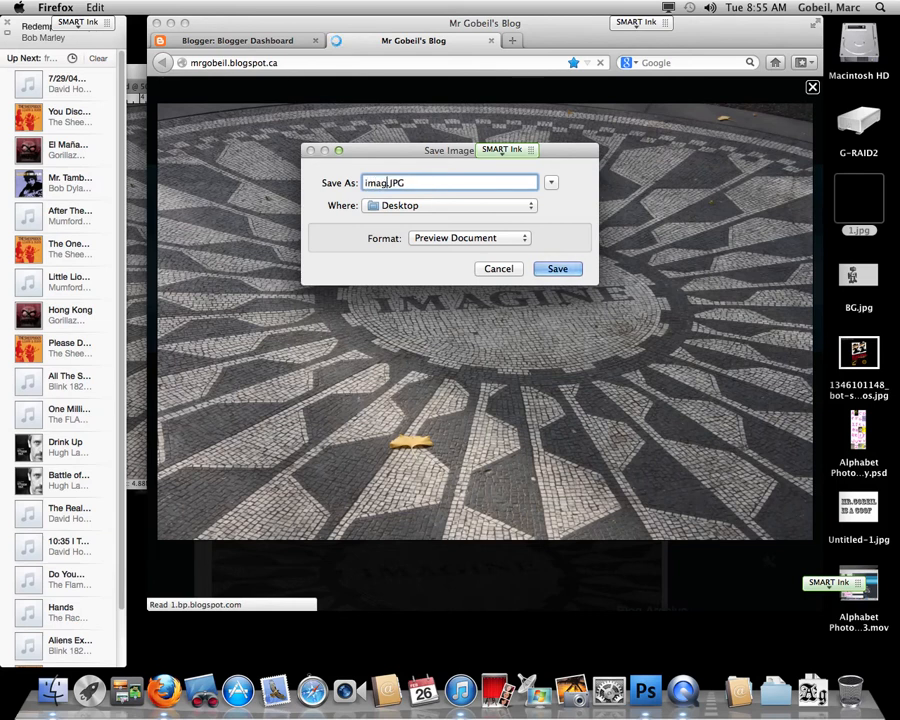
{"action": "type", "text": "ine"}
{"action": "left_click", "coordinate": [557, 268]}
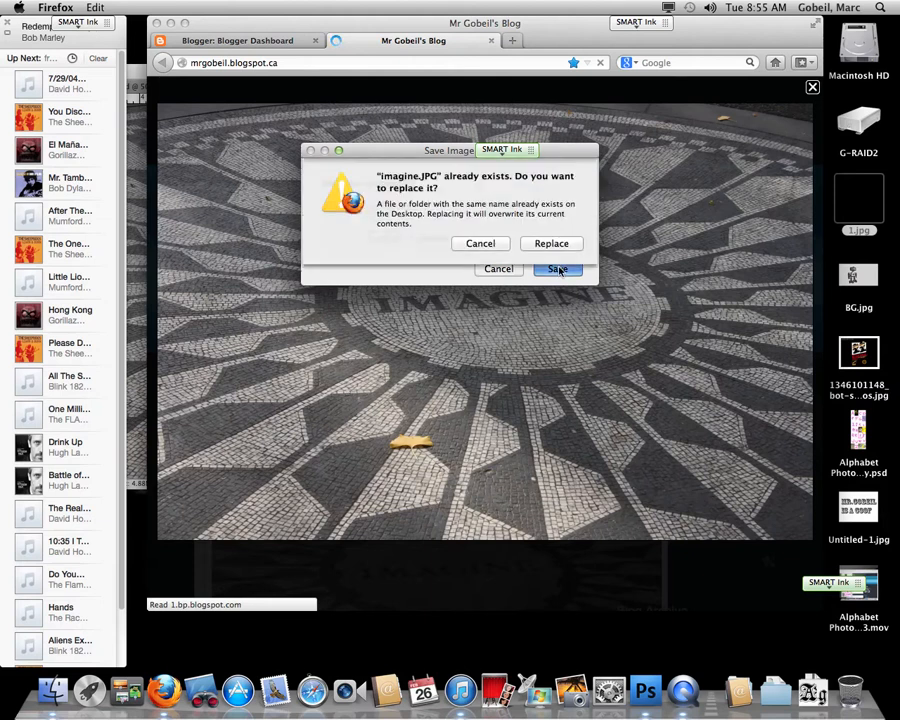
{"action": "left_click", "coordinate": [481, 243]}
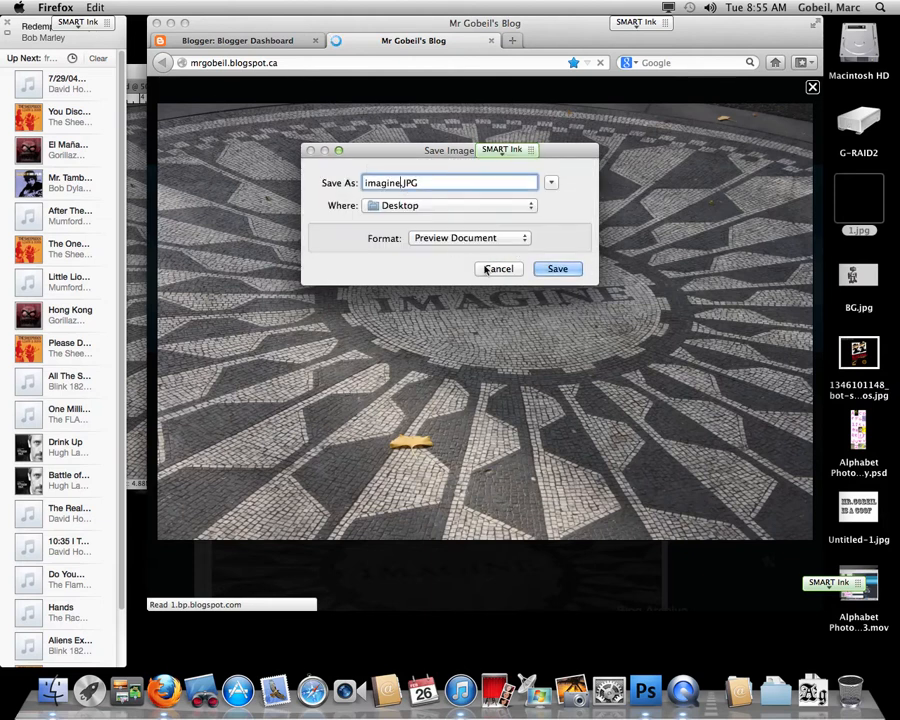
{"action": "left_click", "coordinate": [489, 269]}
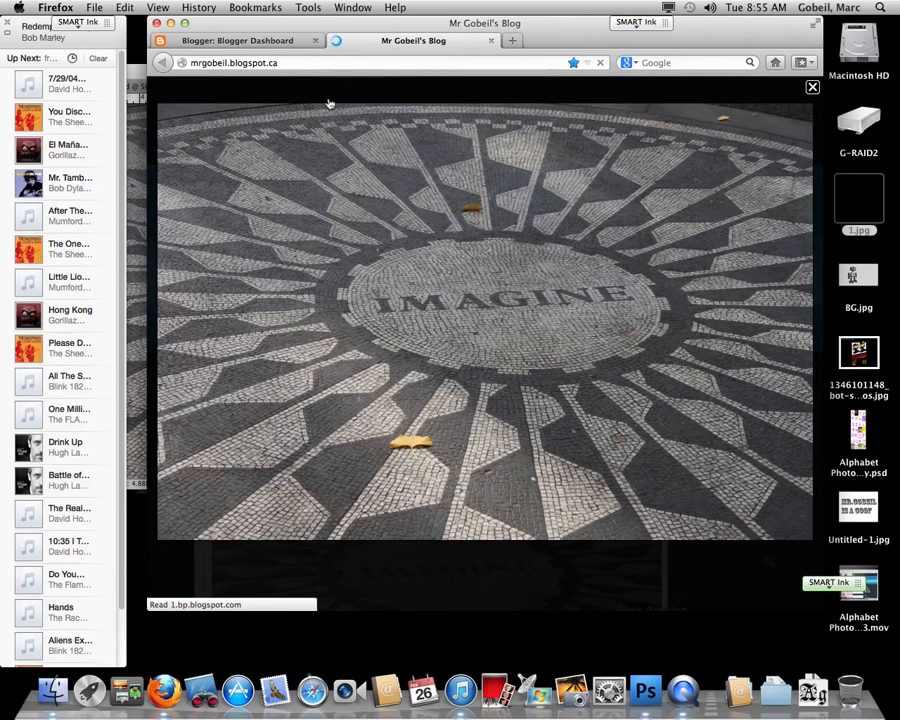
Switch to Photoshop and enlarge the imagine.JPG window until the whole photo fits inside it
{"action": "key", "text": "super+h"}
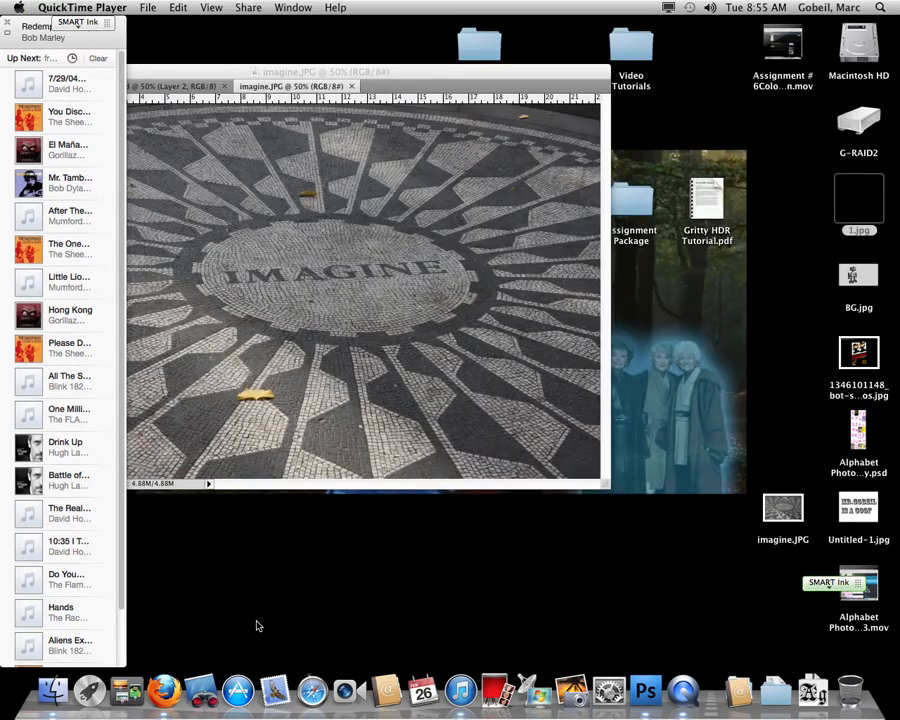
{"action": "left_click", "coordinate": [645, 690]}
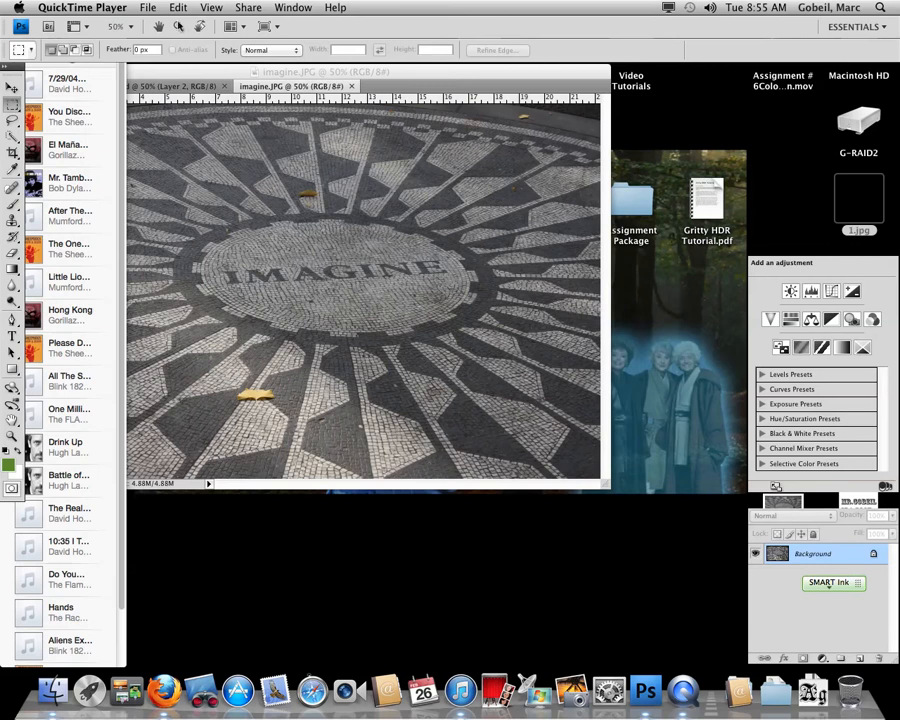
{"action": "left_click_drag", "start_coordinate": [206, 74], "coordinate": [296, 84]}
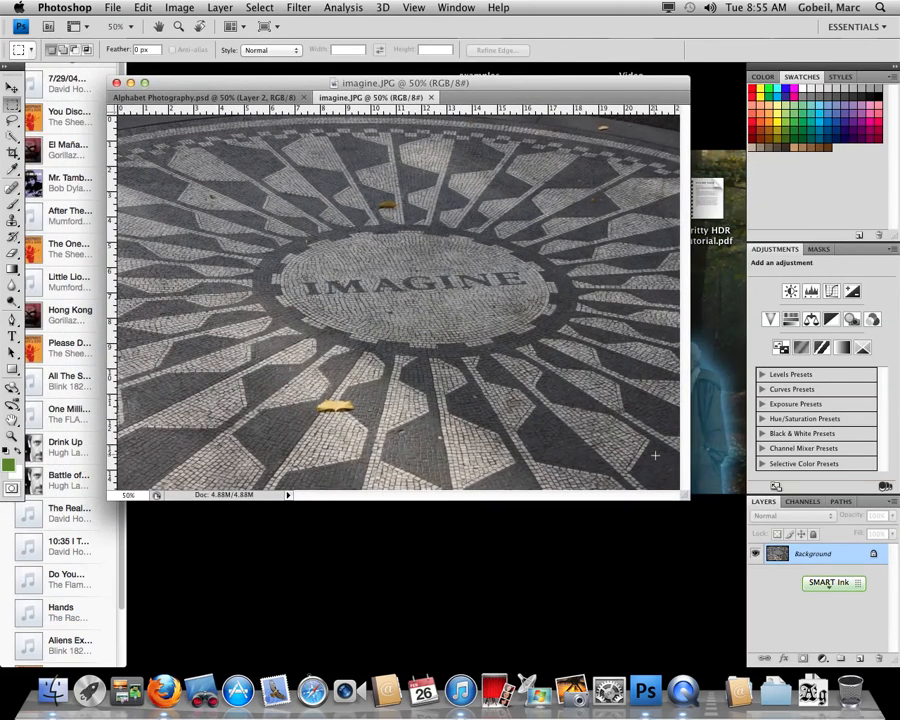
{"action": "left_click_drag", "start_coordinate": [685, 496], "coordinate": [719, 535]}
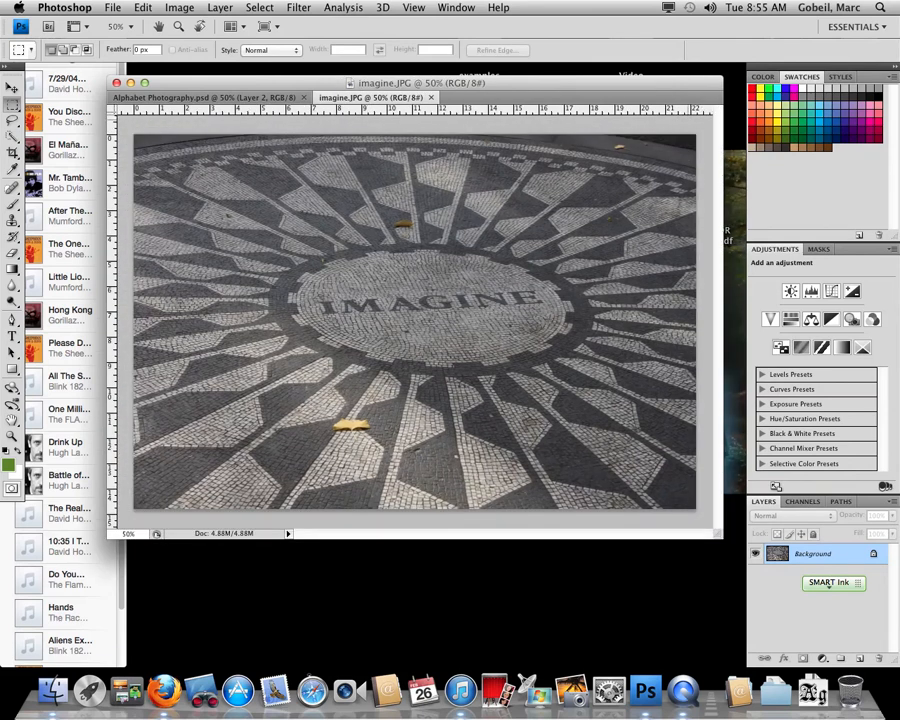
Open the Image Size settings and try lowering the pixel width to 1594, then restore it to 1600
{"action": "key", "text": "super+alt+i"}
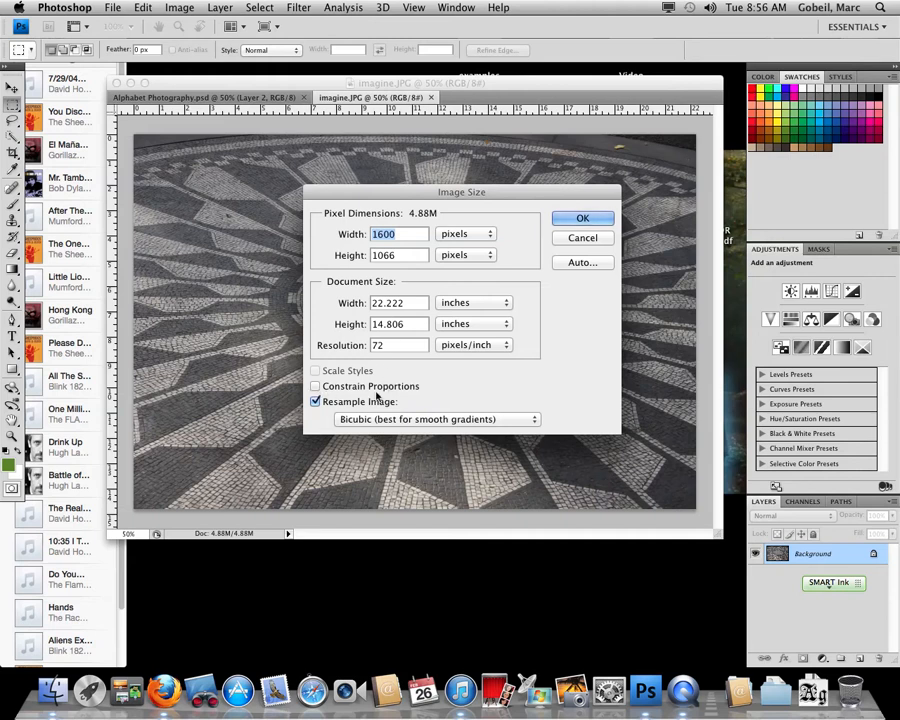
{"action": "key", "text": "Down"}
{"action": "key", "text": "Down"}
{"action": "key", "text": "Down"}
{"action": "key", "text": "Down"}
{"action": "key", "text": "Down"}
{"action": "key", "text": "Down"}
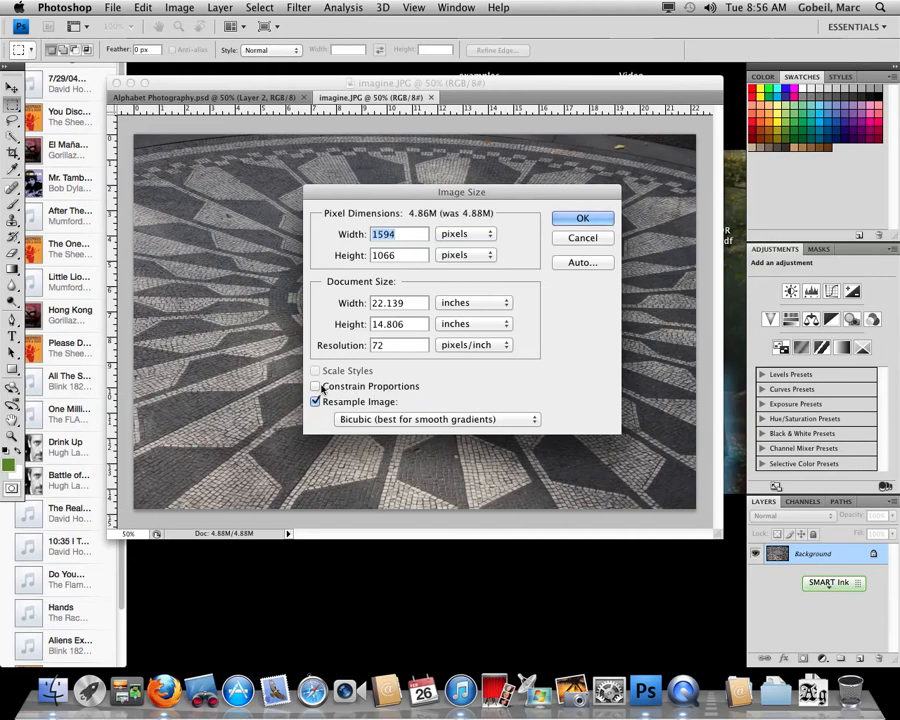
{"action": "key", "text": "Up"}
{"action": "key", "text": "Up"}
{"action": "key", "text": "Up"}
{"action": "key", "text": "Up"}
{"action": "key", "text": "Up"}
{"action": "key", "text": "Up"}
Resize the image with constrained proportions to a resolution of 150 pixels/inch and a document width of 11 inches
{"action": "left_click", "coordinate": [316, 386]}
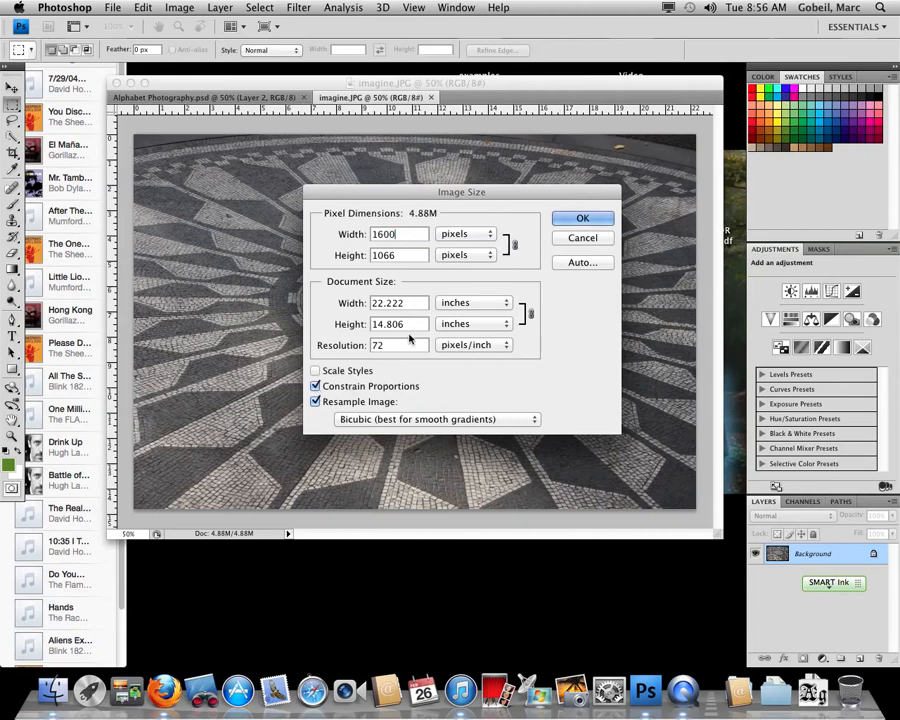
{"action": "left_click_drag", "start_coordinate": [393, 345], "coordinate": [370, 342]}
{"action": "type", "text": "150"}
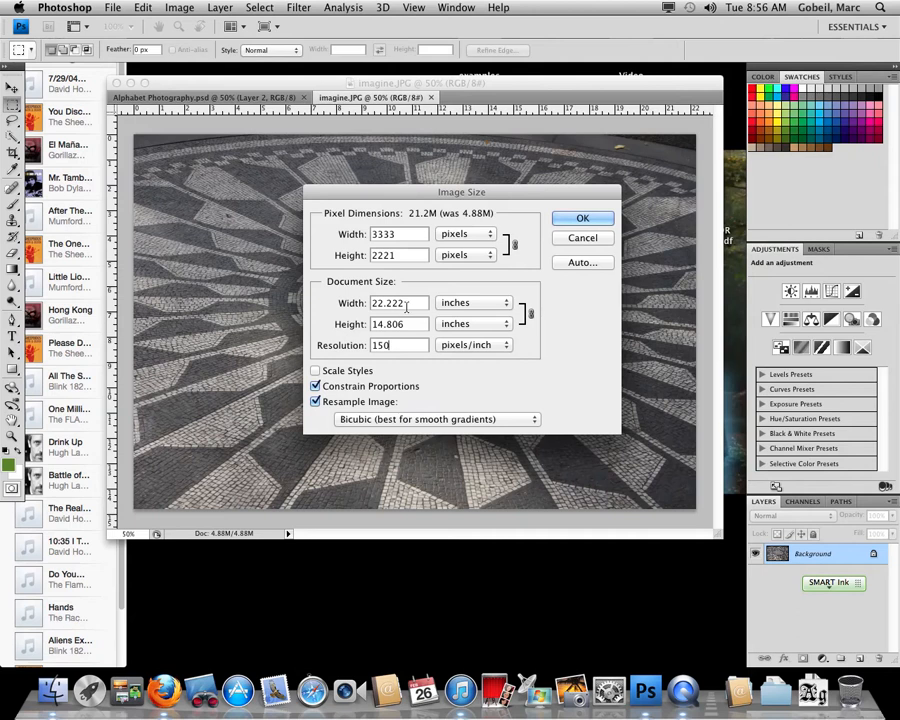
{"action": "left_click_drag", "start_coordinate": [416, 305], "coordinate": [373, 302]}
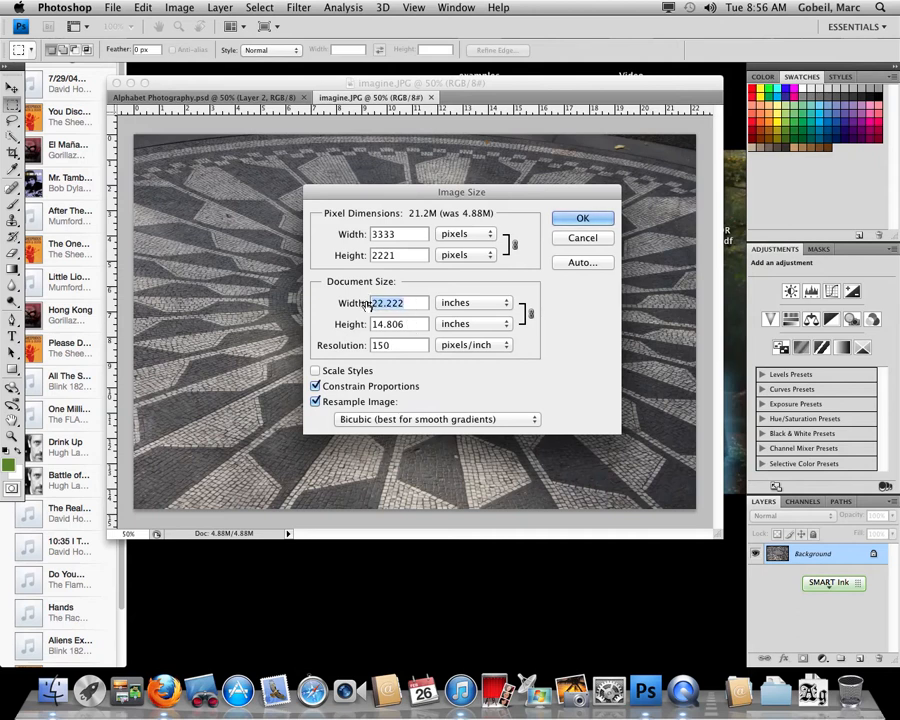
{"action": "type", "text": "11"}
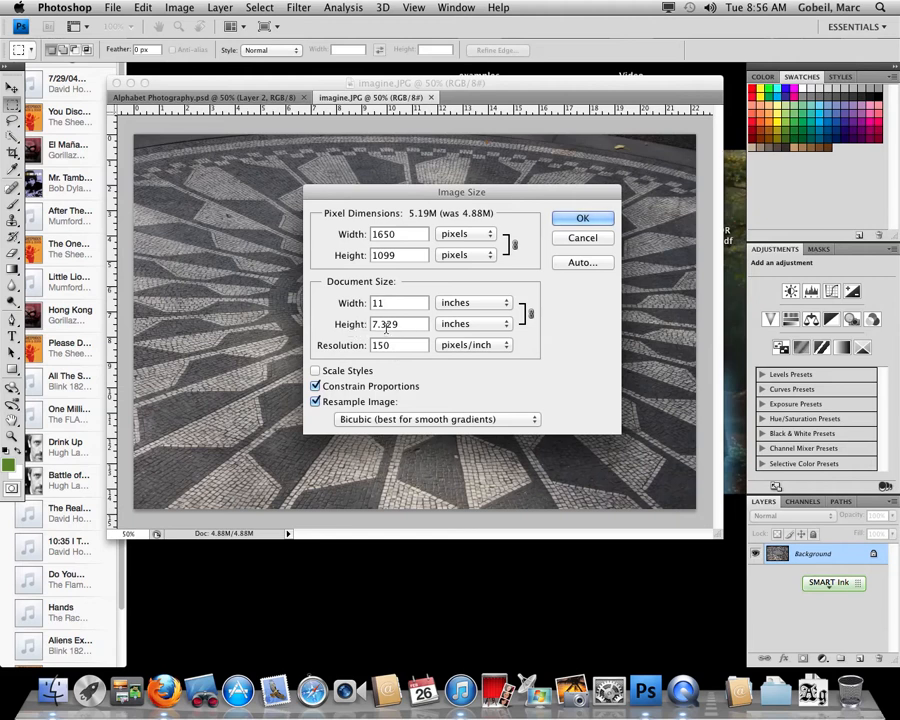
{"action": "left_click", "coordinate": [576, 218]}
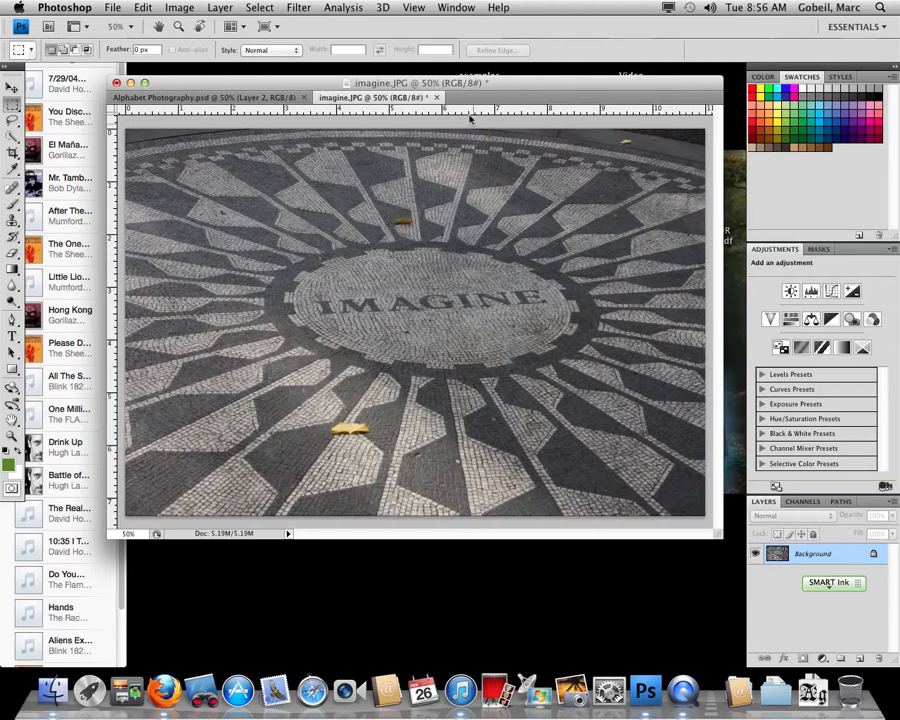
Move the image window and the floating SMART Ink toolbar aside, and convert the locked Background into Layer 0
{"action": "left_click_drag", "start_coordinate": [470, 86], "coordinate": [425, 75]}
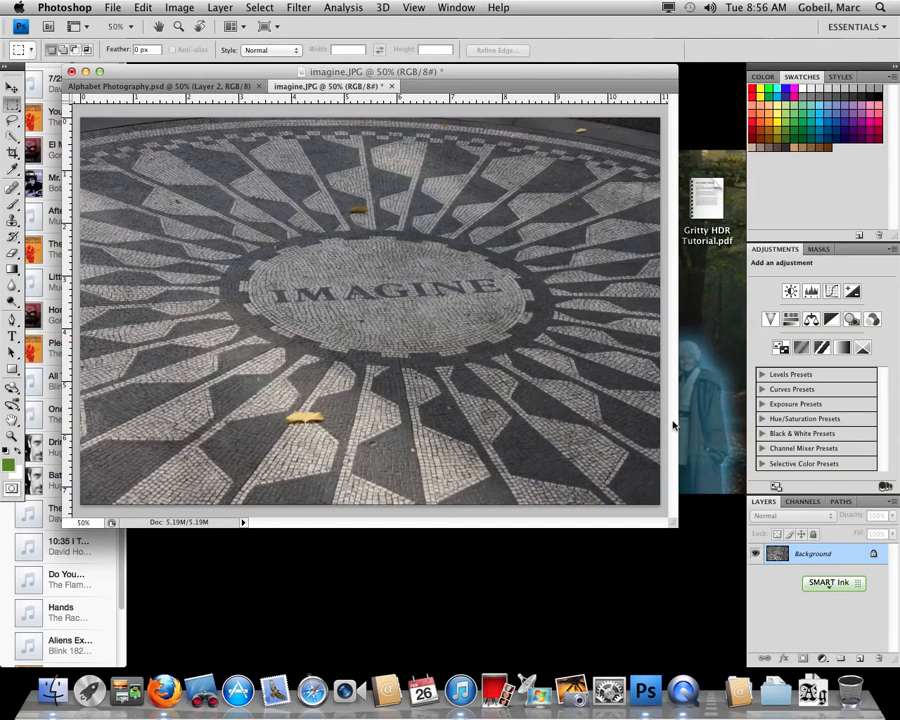
{"action": "left_click_drag", "start_coordinate": [810, 580], "coordinate": [651, 575]}
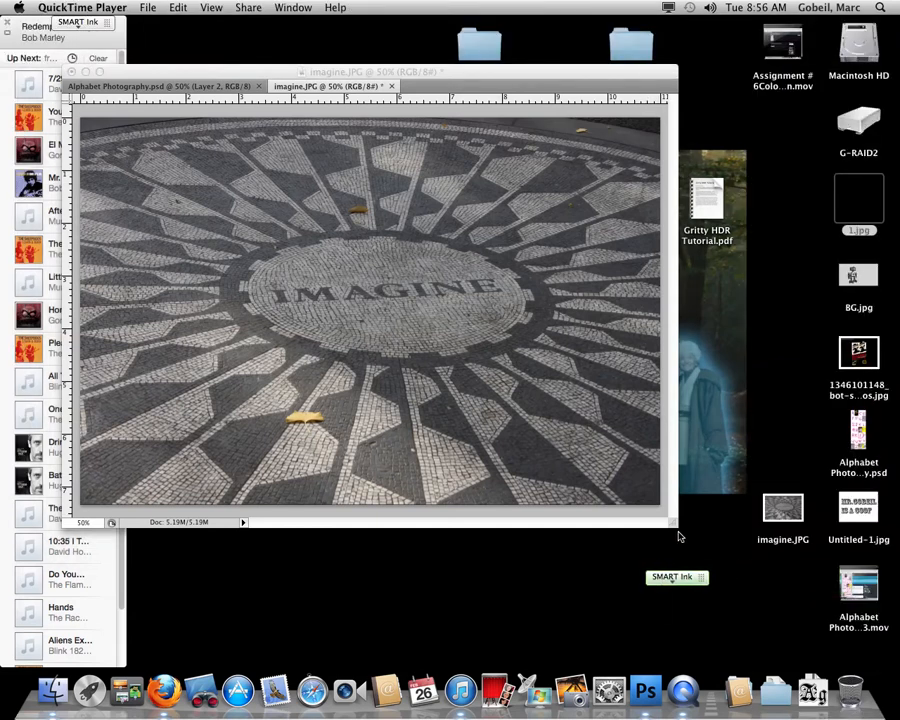
{"action": "left_click", "coordinate": [669, 516]}
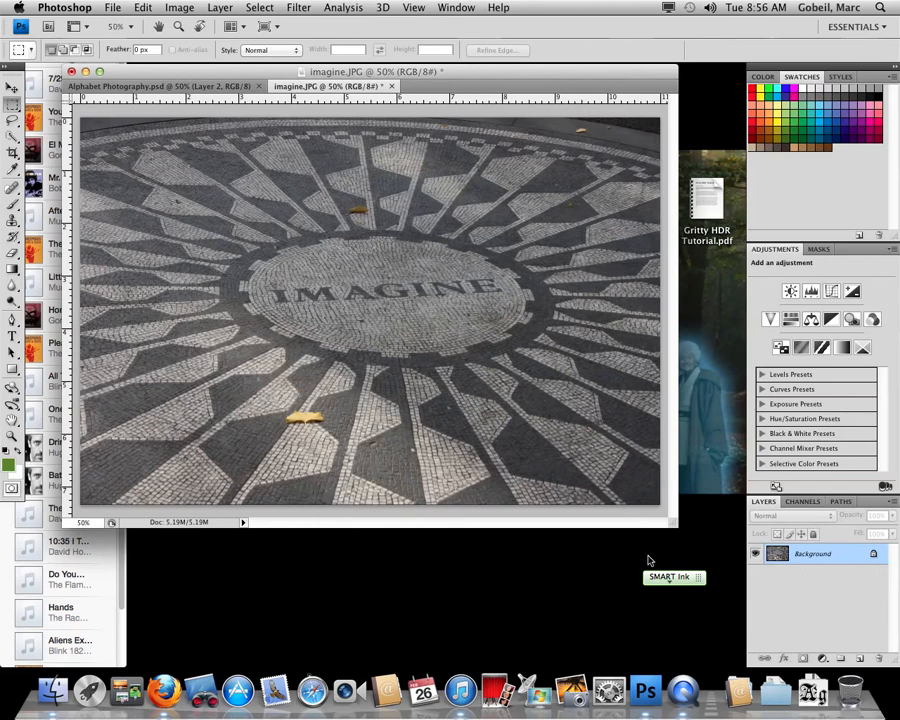
{"action": "double_click", "coordinate": [872, 556]}
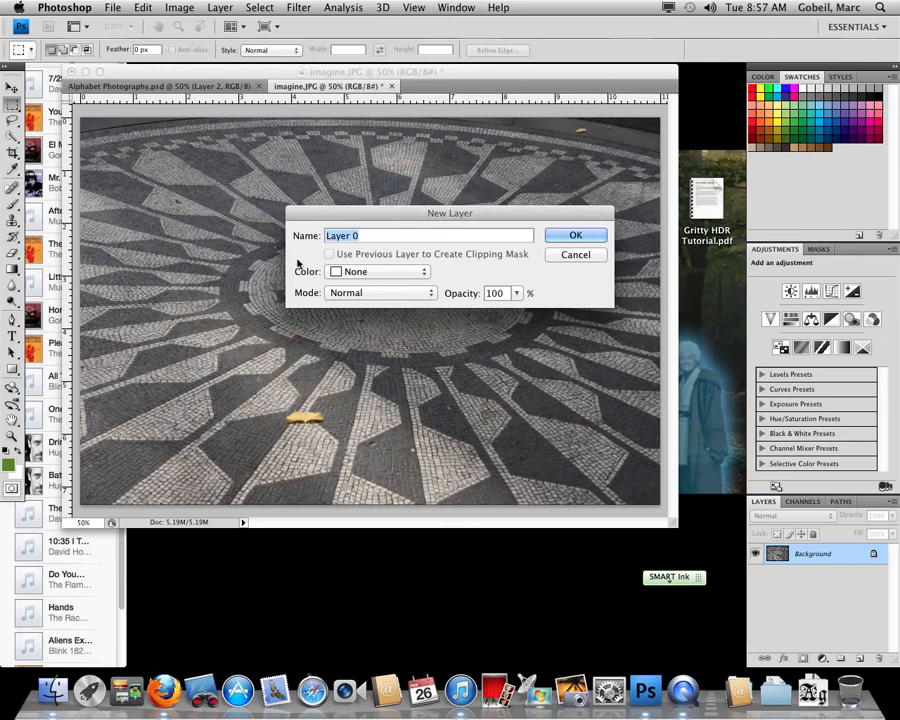
{"action": "left_click", "coordinate": [560, 238]}
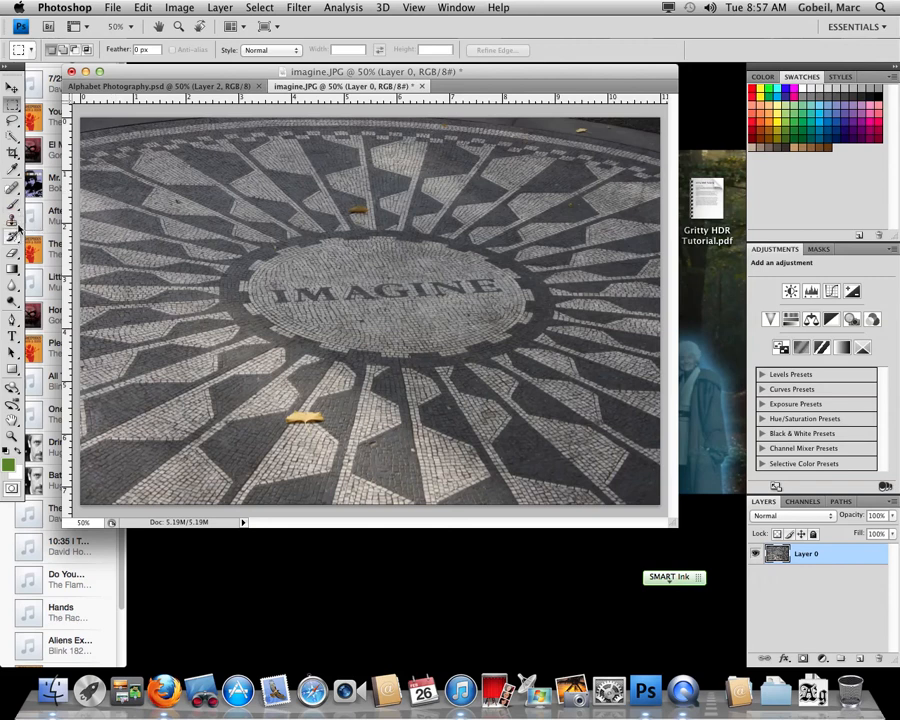
Choose the Clone Stamp tool with the soft 100 px brush at 0% hardness
{"action": "left_click", "coordinate": [14, 222]}
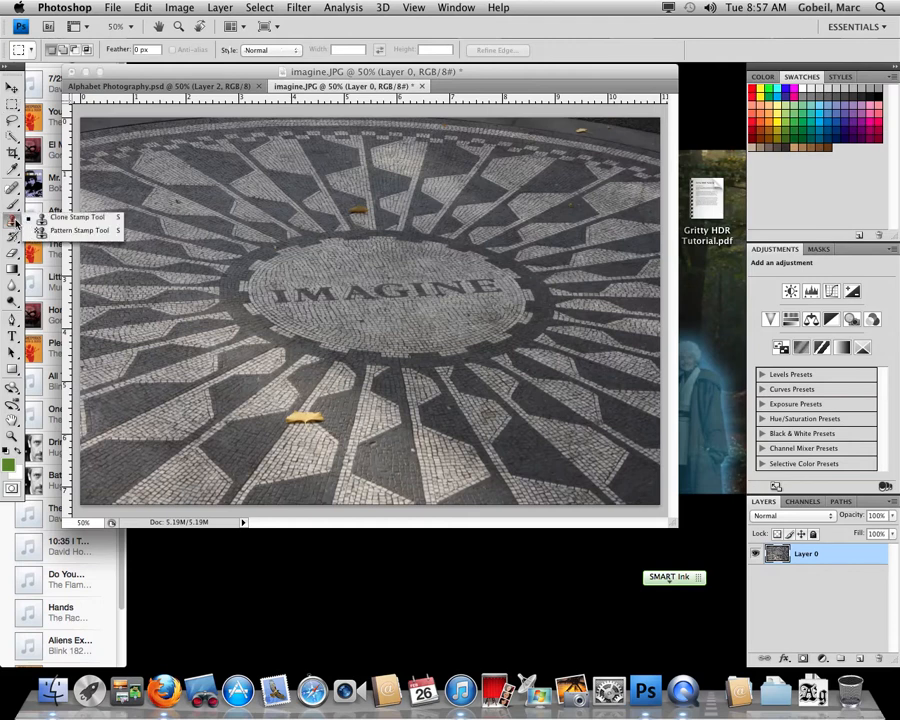
{"action": "left_click", "coordinate": [70, 219]}
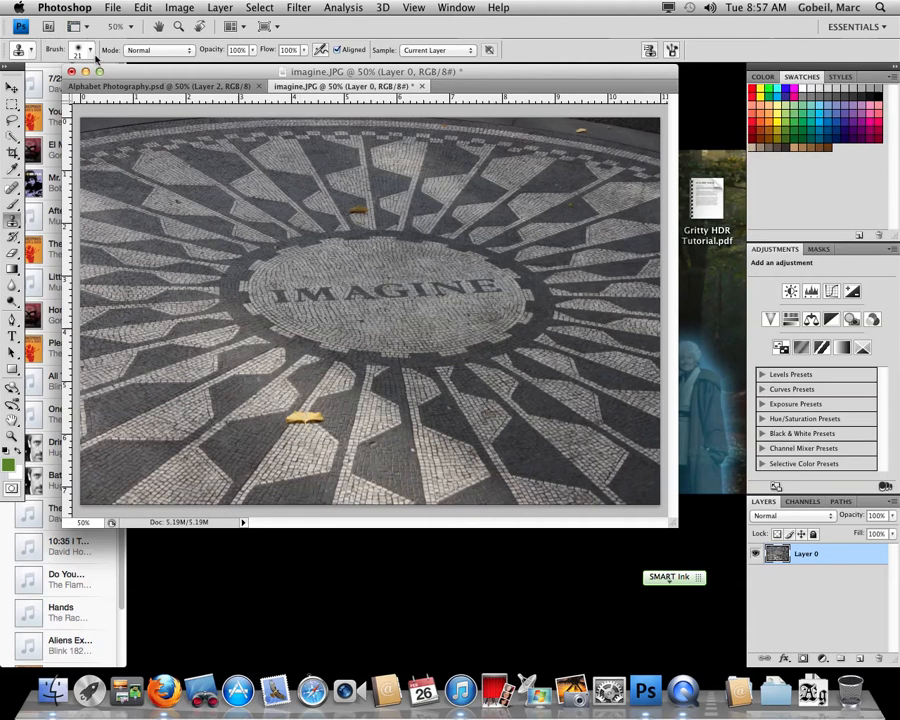
{"action": "left_click", "coordinate": [89, 50]}
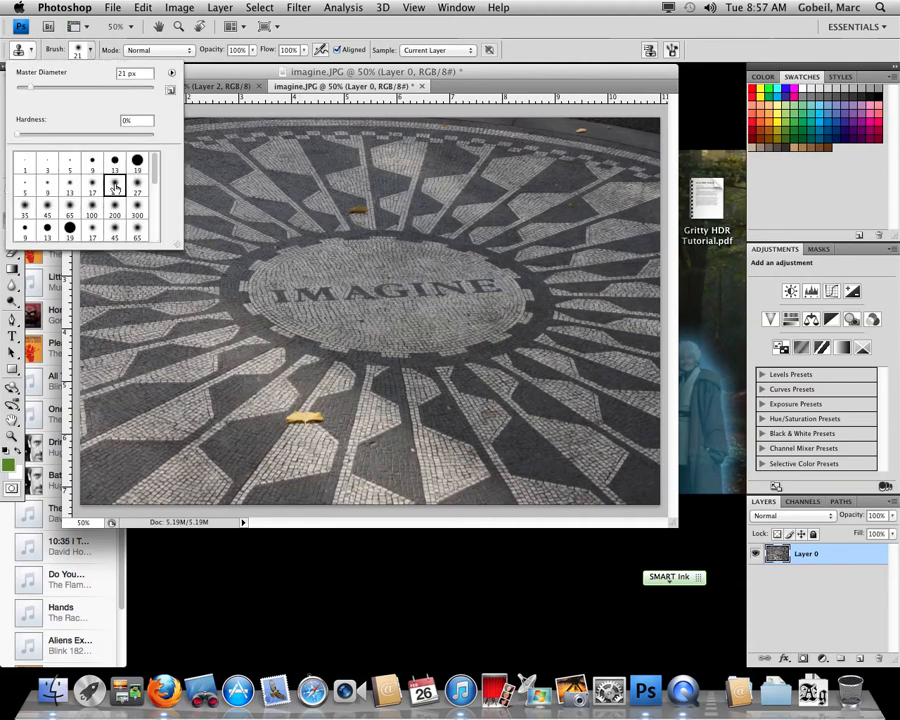
{"action": "left_click", "coordinate": [91, 205]}
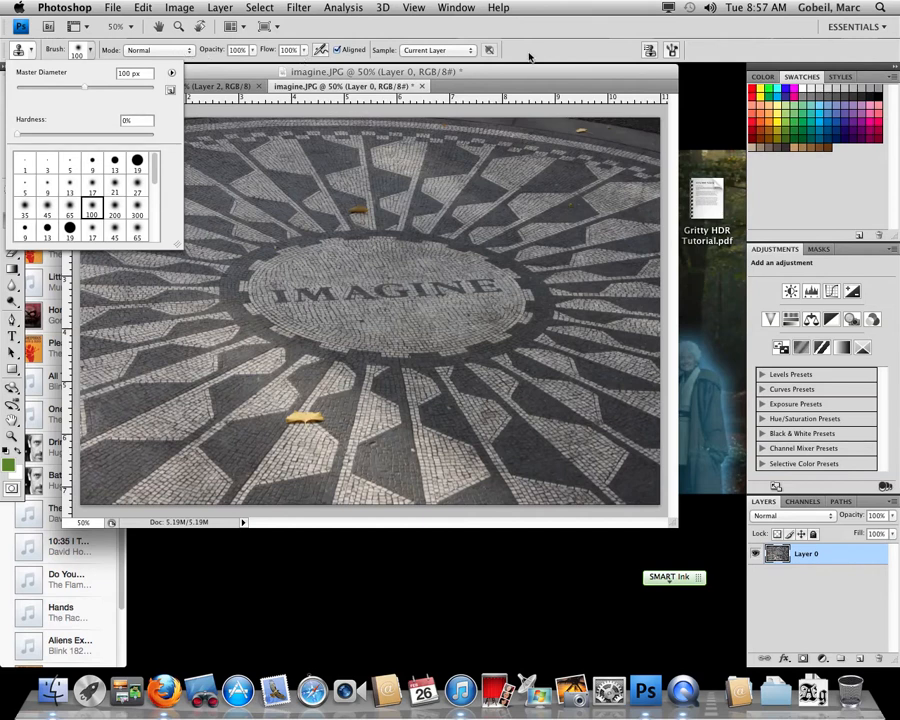
{"action": "left_click", "coordinate": [525, 102]}
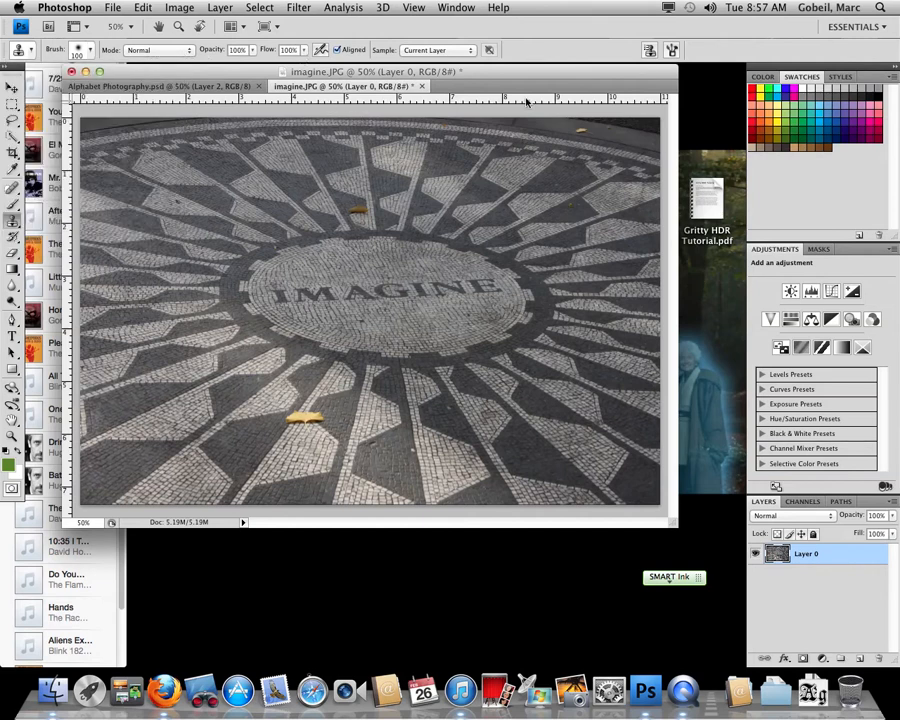
Try to clone over the large yellow leaf without defining a source point
{"action": "left_click", "coordinate": [297, 424]}
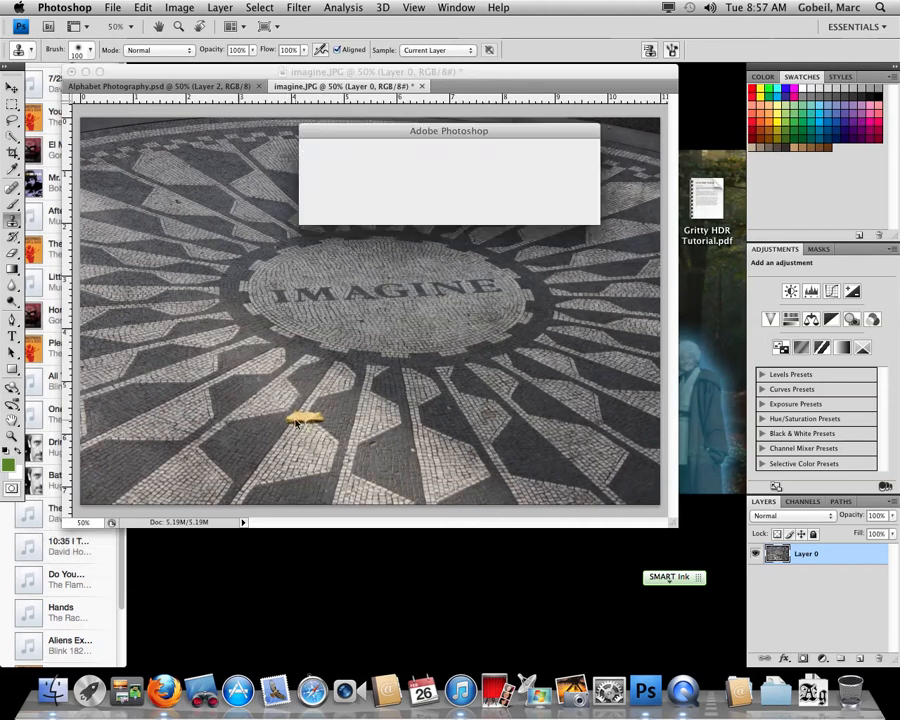
{"action": "mouse_move", "coordinate": [461, 145]}
{"action": "left_mouse_down"}
{"action": "mouse_move", "coordinate": [392, 177]}
{"action": "mouse_move", "coordinate": [368, 254]}
{"action": "left_mouse_up"}
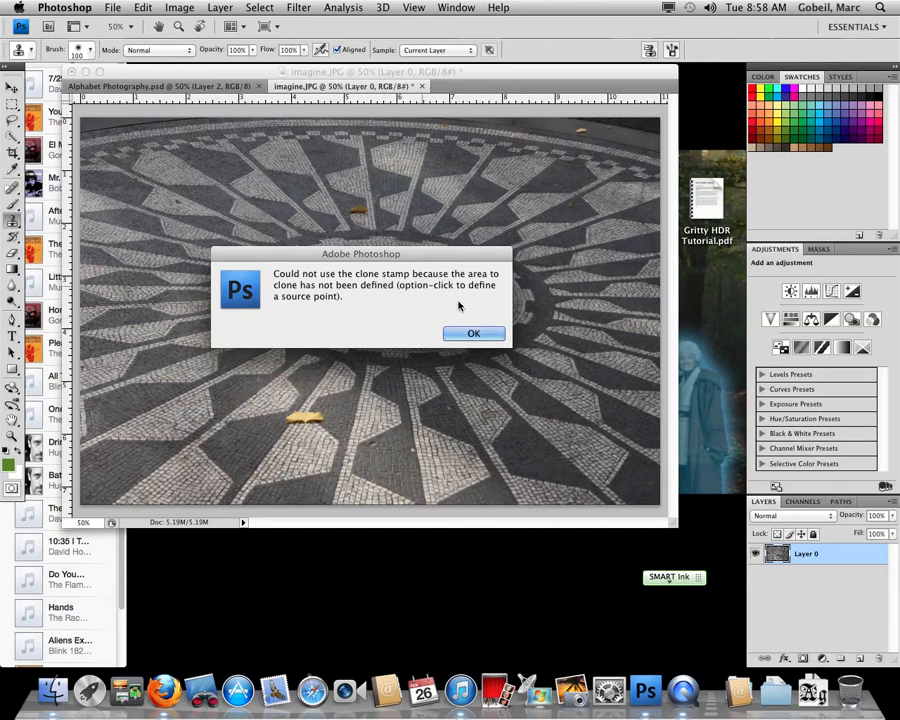
{"action": "left_click", "coordinate": [474, 334]}
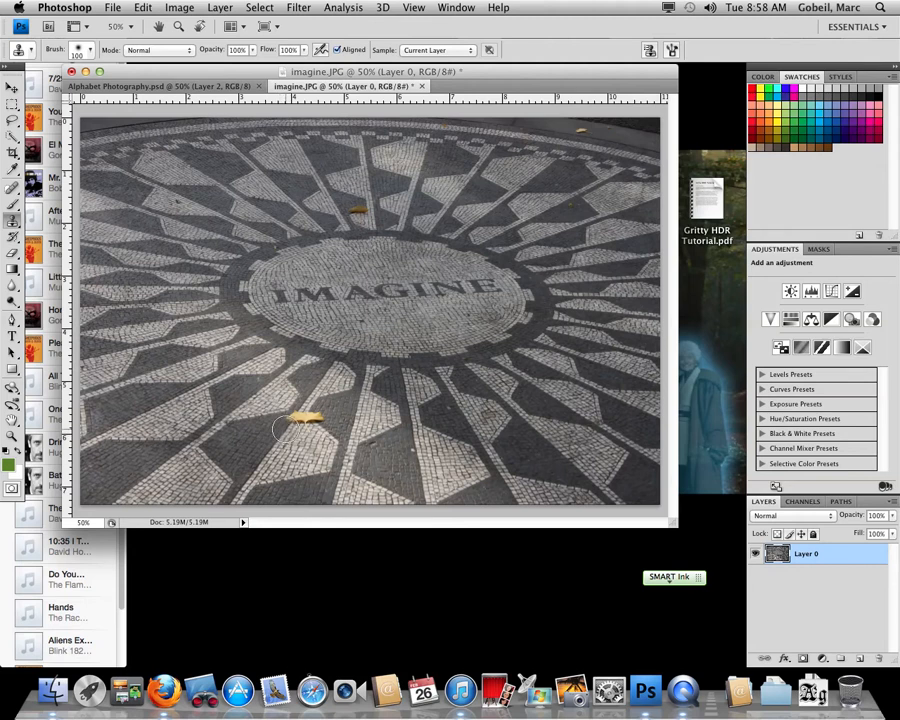
Try cloning over the left half of the large yellow leaf, and set the Clone Stamp brush size to 70 px
{"action": "left_click_drag", "start_coordinate": [285, 427], "coordinate": [294, 418]}
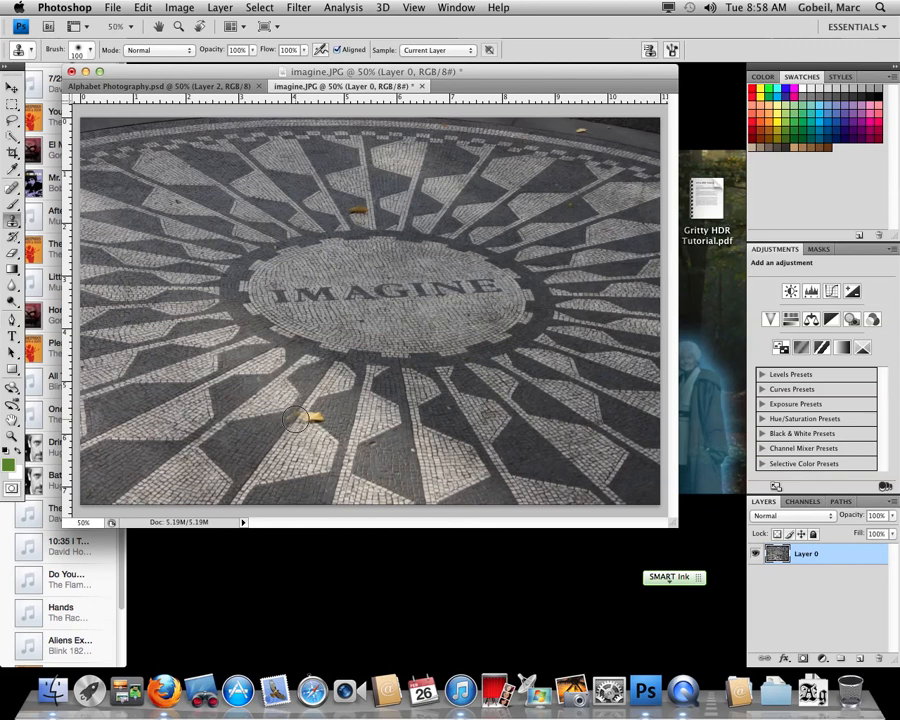
{"action": "key", "text": "bracketleft"}
{"action": "key", "text": "bracketleft"}
{"action": "key", "text": "bracketright"}
{"action": "key", "text": "bracketright"}
{"action": "key", "text": "bracketright"}
{"action": "key", "text": "bracketright"}
{"action": "key", "text": "bracketright"}
{"action": "key", "text": "bracketright"}
{"action": "key", "text": "bracketleft"}
{"action": "key", "text": "bracketleft"}
{"action": "key", "text": "bracketleft"}
{"action": "key", "text": "bracketleft"}
{"action": "key", "text": "bracketleft"}
{"action": "key", "text": "bracketleft"}
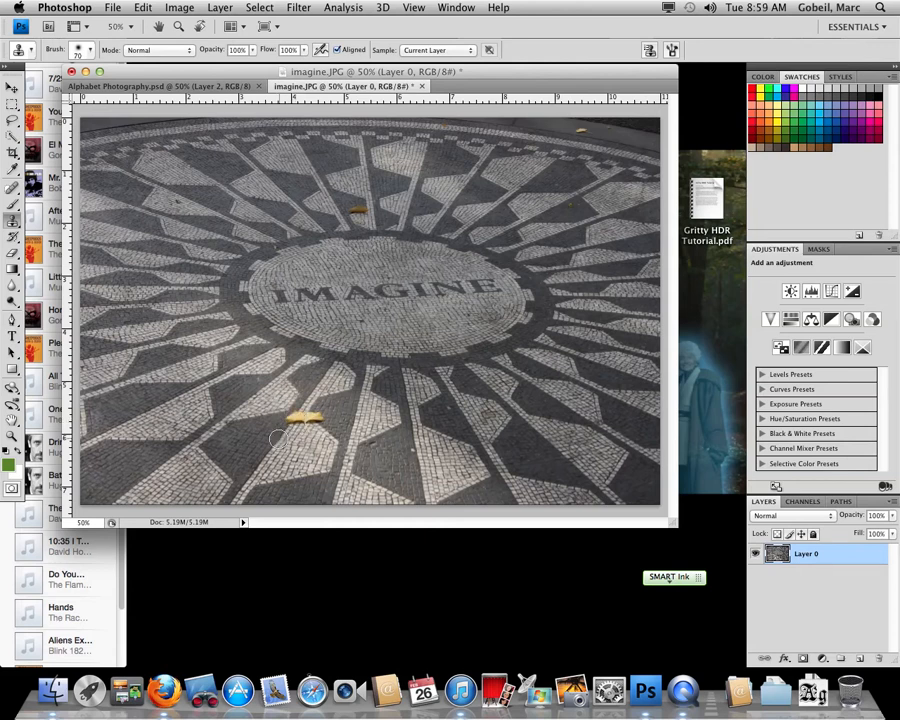
Sample the clean mosaic just beside the large yellow leaf and clone over the leaf with the 70 px brush
{"action": "left_click", "coordinate": [277, 439], "text": "alt"}
{"action": "key", "text": "bracketleft"}
{"action": "key", "text": "bracketleft"}
{"action": "key", "text": "bracketright"}
{"action": "key", "text": "bracketright"}
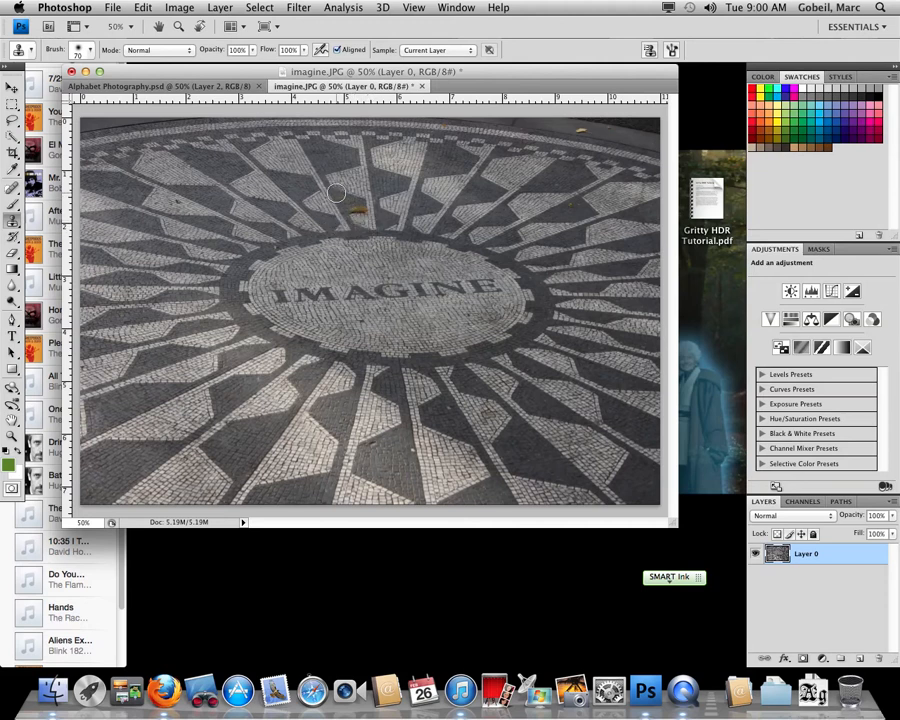
Reduce the brush to 35 px and clone over the small leaf above the central circle
{"action": "key", "text": "bracketleft"}
{"action": "key", "text": "bracketleft"}
{"action": "key", "text": "bracketleft"}
View the whole mosaic photo at 25% in an enlarged image window
{"action": "key", "text": "super+minus"}
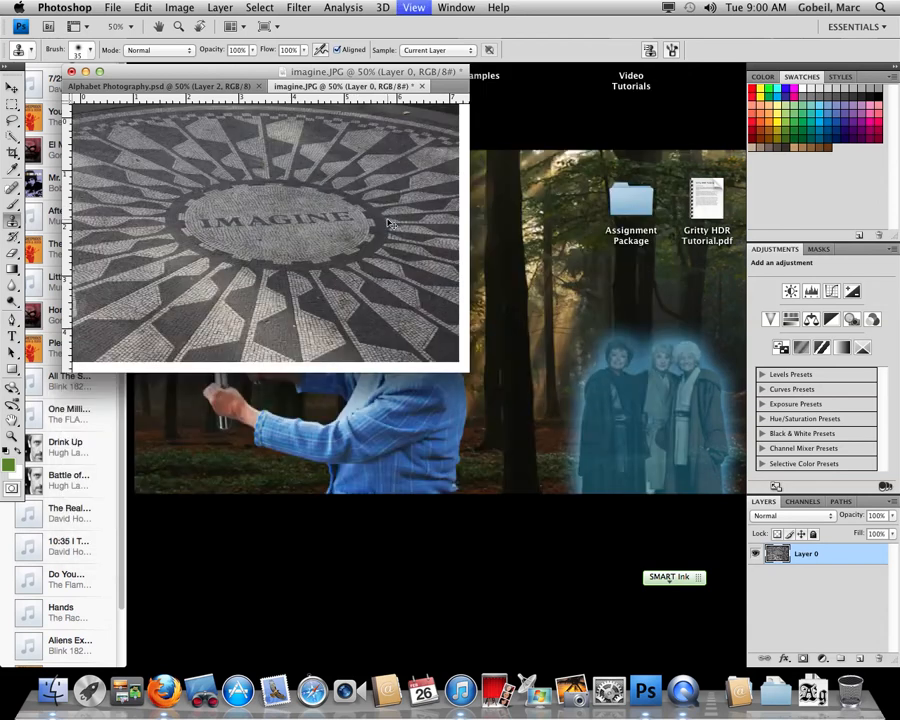
{"action": "key", "text": "super+minus"}
{"action": "key", "text": "super+minus"}
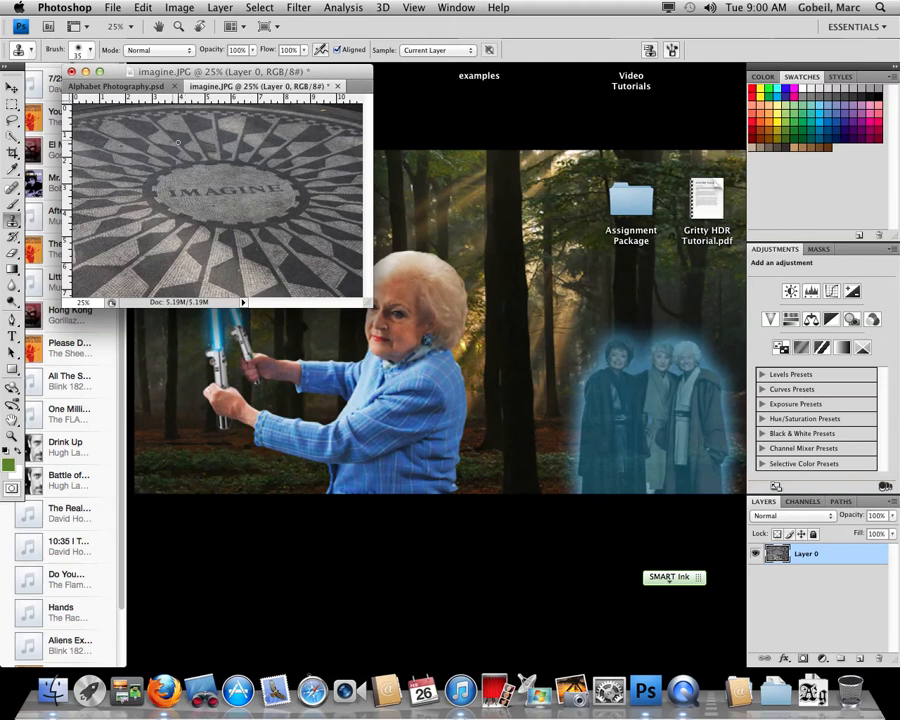
{"action": "left_click_drag", "start_coordinate": [367, 302], "coordinate": [435, 379]}
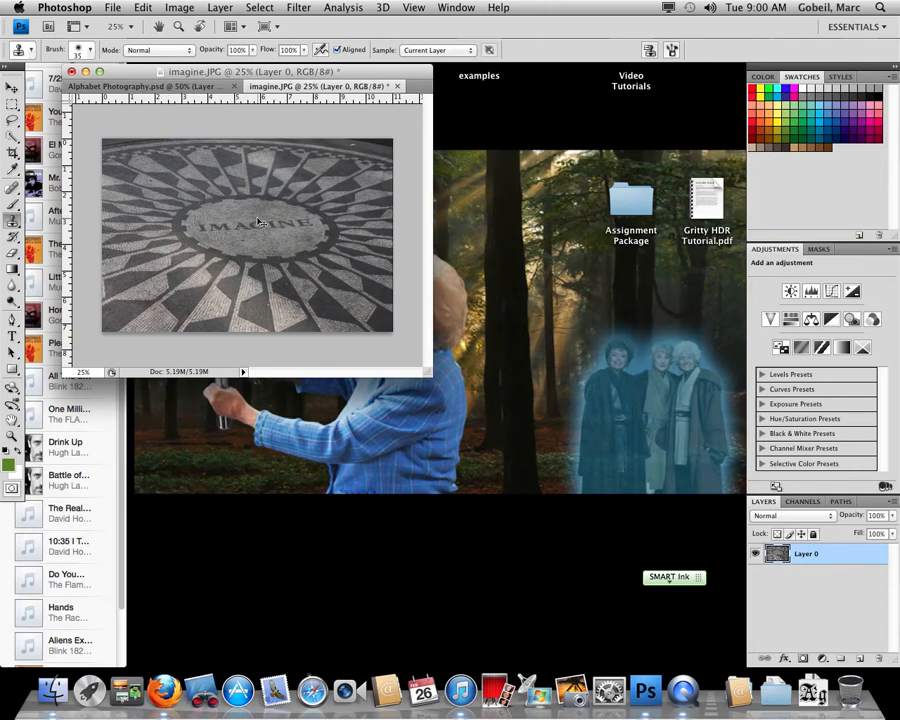
Sample plain tiles above the IMAGINE lettering and clone over its final letters with the 35 px brush
{"action": "key", "text": "super+equal"}
{"action": "key", "text": "super+equal"}
{"action": "key", "text": "super+equal"}
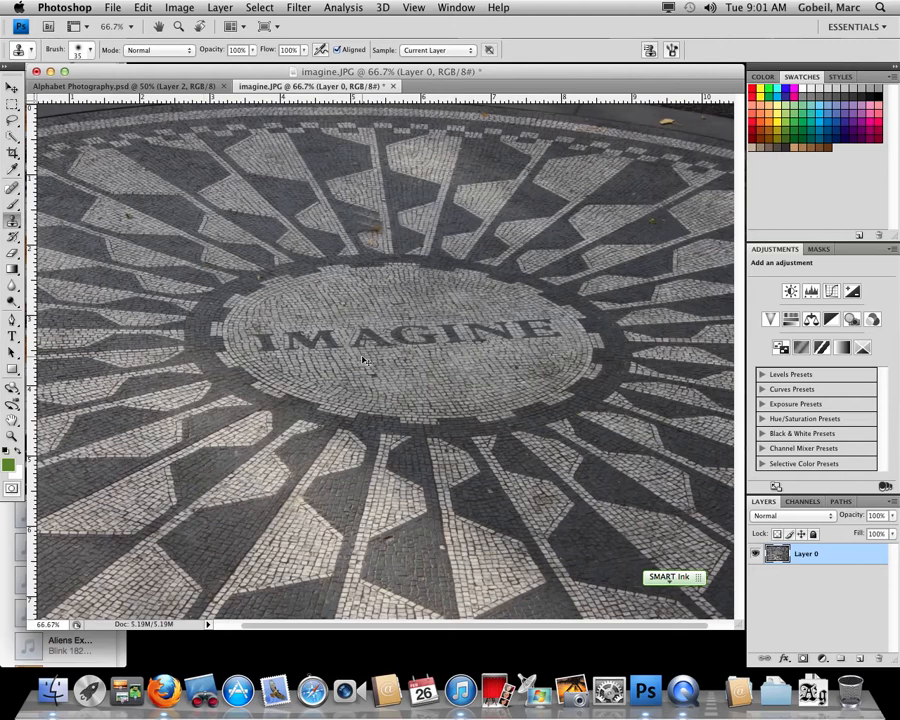
{"action": "key", "text": "super+plus"}
{"action": "key", "text": "super+plus"}
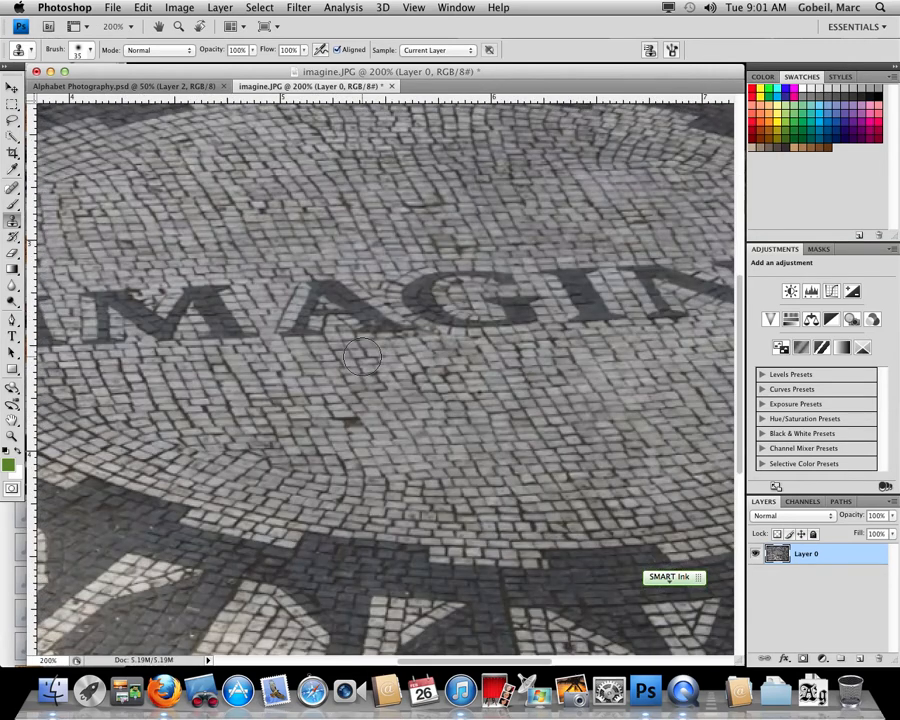
{"action": "scroll", "coordinate": [268, 363], "scroll_direction": "right", "scroll_amount": 3}
{"action": "scroll", "coordinate": [268, 363], "scroll_direction": "right", "scroll_amount": 10}
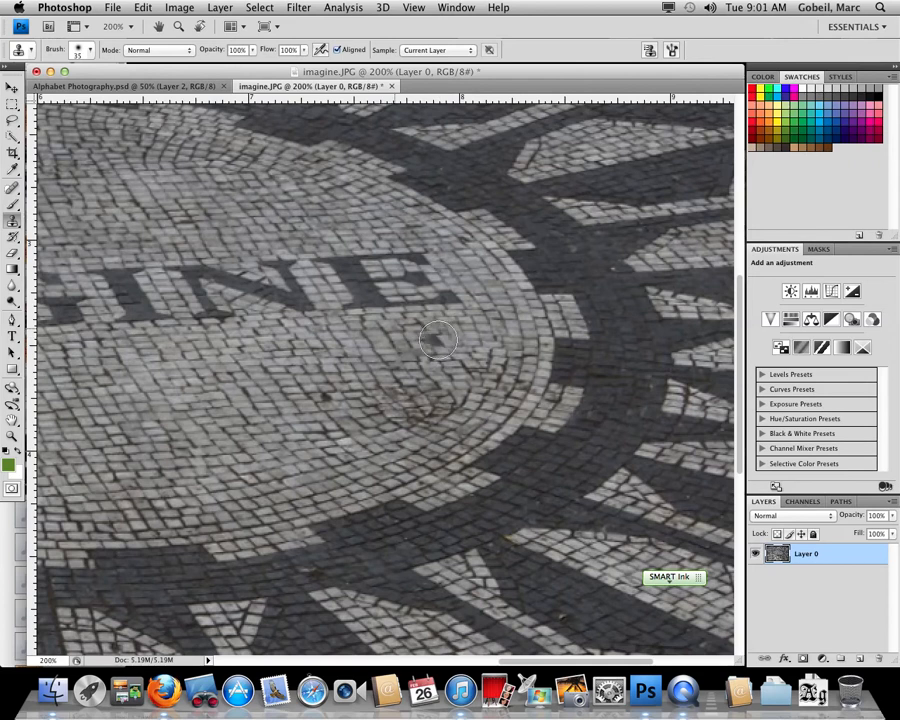
{"action": "mouse_move", "coordinate": [446, 302]}
{"action": "left_mouse_down"}
{"action": "mouse_move", "coordinate": [349, 306]}
{"action": "mouse_move", "coordinate": [361, 289]}
{"action": "mouse_move", "coordinate": [445, 270]}
{"action": "mouse_move", "coordinate": [451, 355]}
{"action": "mouse_move", "coordinate": [439, 310]}
{"action": "mouse_move", "coordinate": [349, 222]}
{"action": "mouse_move", "coordinate": [398, 252]}
{"action": "left_mouse_up"}
{"action": "left_click", "coordinate": [317, 205], "text": "alt"}
{"action": "mouse_move", "coordinate": [388, 255]}
{"action": "left_mouse_down"}
{"action": "mouse_move", "coordinate": [320, 253]}
{"action": "mouse_move", "coordinate": [348, 274]}
{"action": "left_mouse_up"}
Enlarge the brush to 80 px, clone away the rest of the N and the second I, and dab over the circle's lower edge
{"action": "key", "text": "bracketright"}
{"action": "key", "text": "bracketright"}
{"action": "key", "text": "bracketright"}
{"action": "key", "text": "bracketright"}
{"action": "key", "text": "bracketright"}
{"action": "mouse_move", "coordinate": [268, 270]}
{"action": "left_mouse_down"}
{"action": "mouse_move", "coordinate": [290, 298]}
{"action": "mouse_move", "coordinate": [244, 289]}
{"action": "mouse_move", "coordinate": [312, 302]}
{"action": "mouse_move", "coordinate": [232, 296]}
{"action": "mouse_move", "coordinate": [179, 273]}
{"action": "mouse_move", "coordinate": [200, 294]}
{"action": "mouse_move", "coordinate": [139, 263]}
{"action": "mouse_move", "coordinate": [110, 292]}
{"action": "left_mouse_up"}
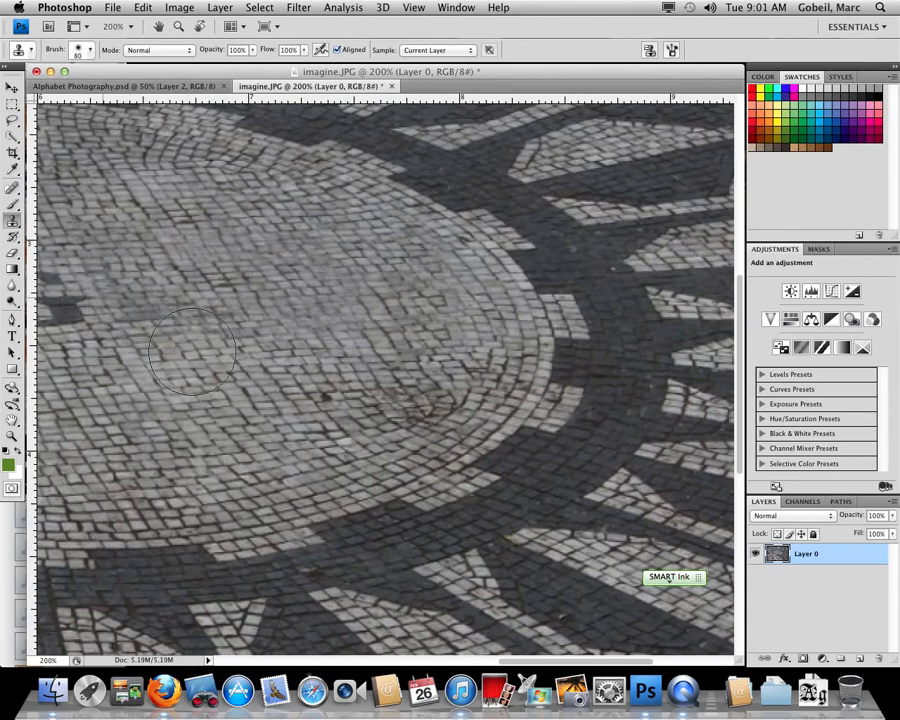
{"action": "left_click", "coordinate": [316, 534]}
Clone plain tiles over the letters G, A and M in the central circle
{"action": "scroll", "coordinate": [311, 349], "scroll_direction": "right", "scroll_amount": 3}
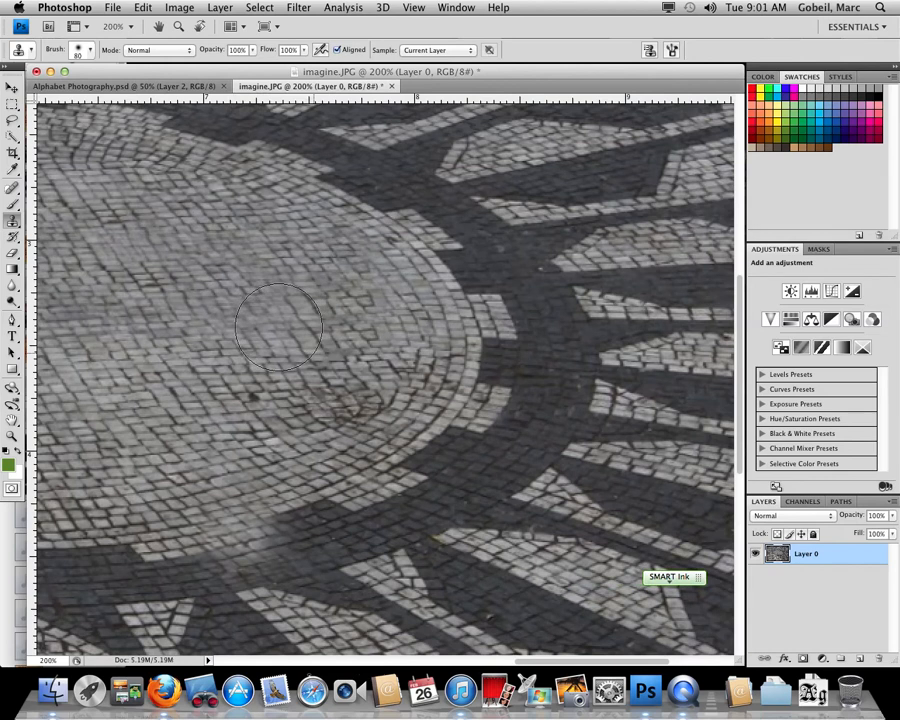
{"action": "scroll", "coordinate": [279, 328], "scroll_direction": "left", "scroll_amount": 6}
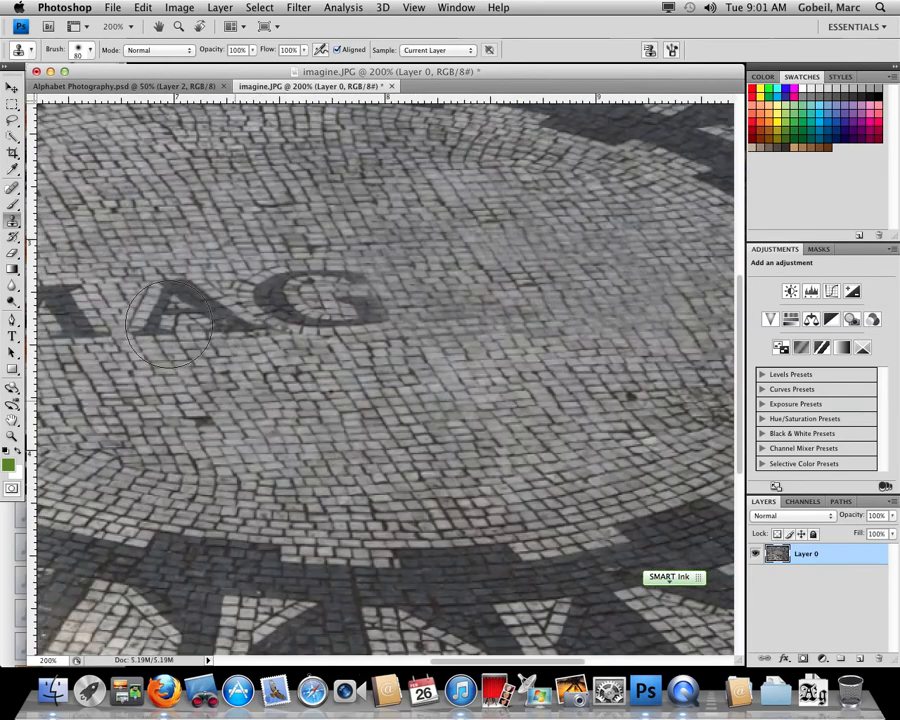
{"action": "scroll", "coordinate": [168, 325], "scroll_direction": "left", "scroll_amount": 5}
{"action": "mouse_move", "coordinate": [505, 300]}
{"action": "left_mouse_down"}
{"action": "mouse_move", "coordinate": [450, 277]}
{"action": "mouse_move", "coordinate": [440, 298]}
{"action": "mouse_move", "coordinate": [342, 310]}
{"action": "mouse_move", "coordinate": [290, 305]}
{"action": "mouse_move", "coordinate": [468, 301]}
{"action": "mouse_move", "coordinate": [386, 314]}
{"action": "mouse_move", "coordinate": [456, 325]}
{"action": "mouse_move", "coordinate": [316, 311]}
{"action": "mouse_move", "coordinate": [493, 330]}
{"action": "left_mouse_up"}
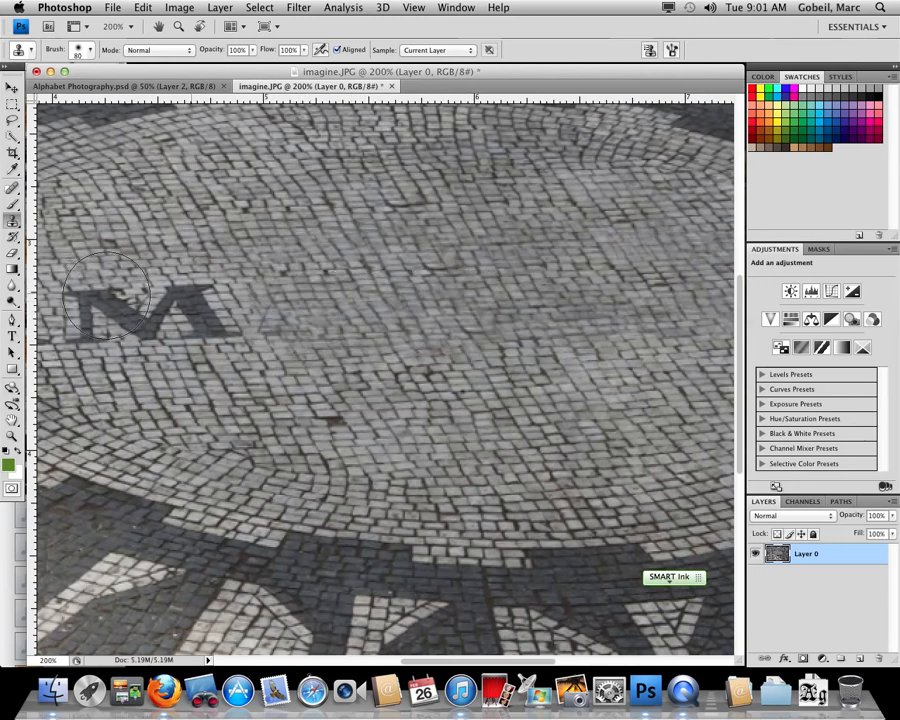
{"action": "mouse_move", "coordinate": [106, 296]}
{"action": "left_mouse_down"}
{"action": "mouse_move", "coordinate": [242, 312]}
{"action": "mouse_move", "coordinate": [90, 312]}
{"action": "mouse_move", "coordinate": [250, 314]}
{"action": "left_mouse_up"}
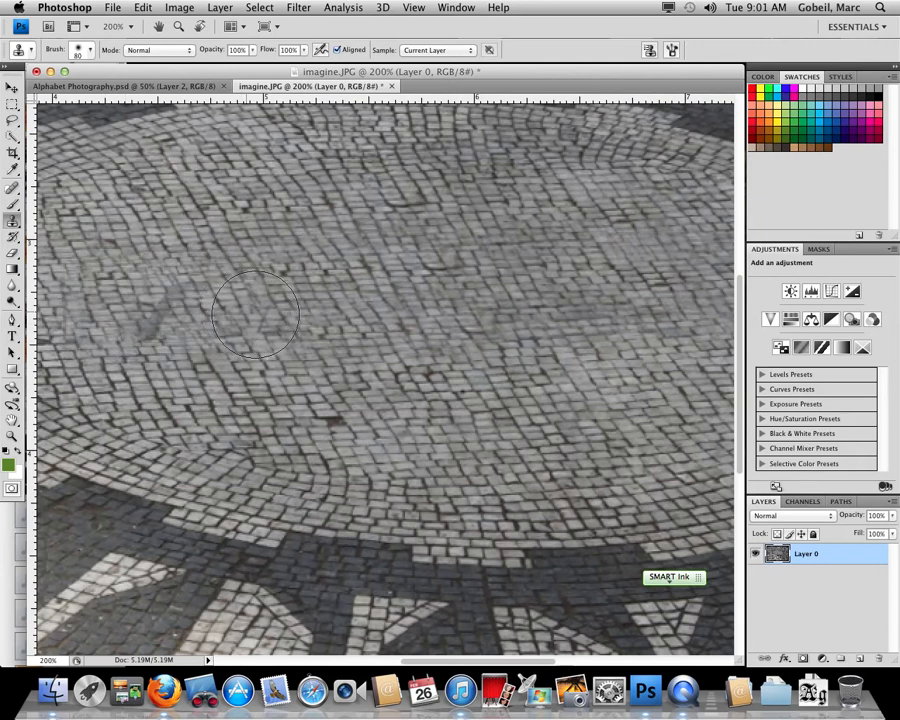
Clone plain tiles over the remaining first letter I and check the whole mosaic at 33.3%
{"action": "scroll", "coordinate": [258, 315], "scroll_direction": "right", "scroll_amount": 5}
{"action": "scroll", "coordinate": [258, 315], "scroll_direction": "left", "scroll_amount": 5}
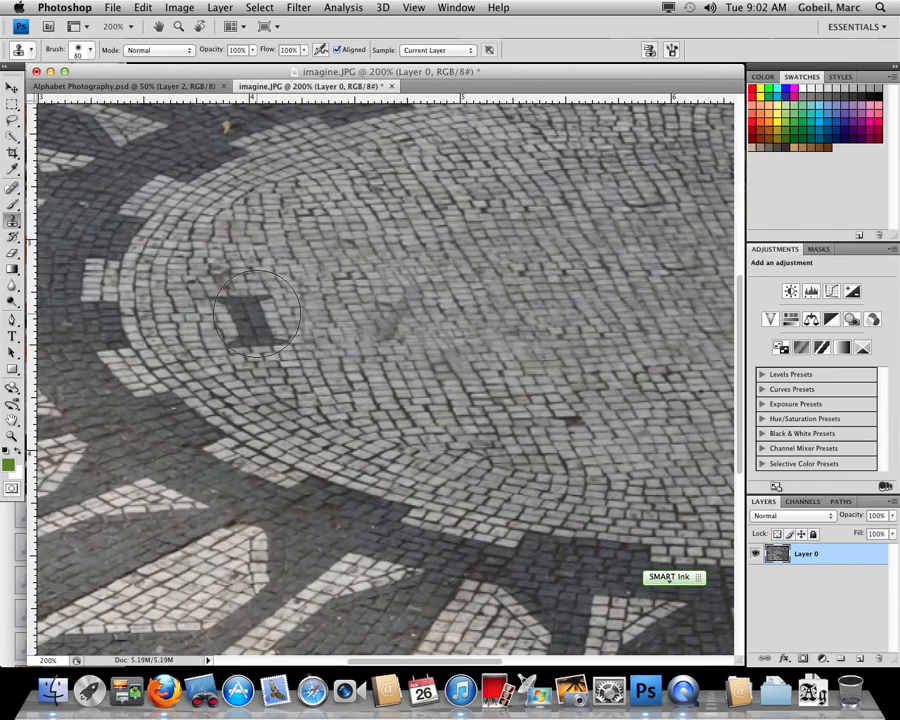
{"action": "scroll", "coordinate": [250, 308], "scroll_direction": "right", "scroll_amount": 8}
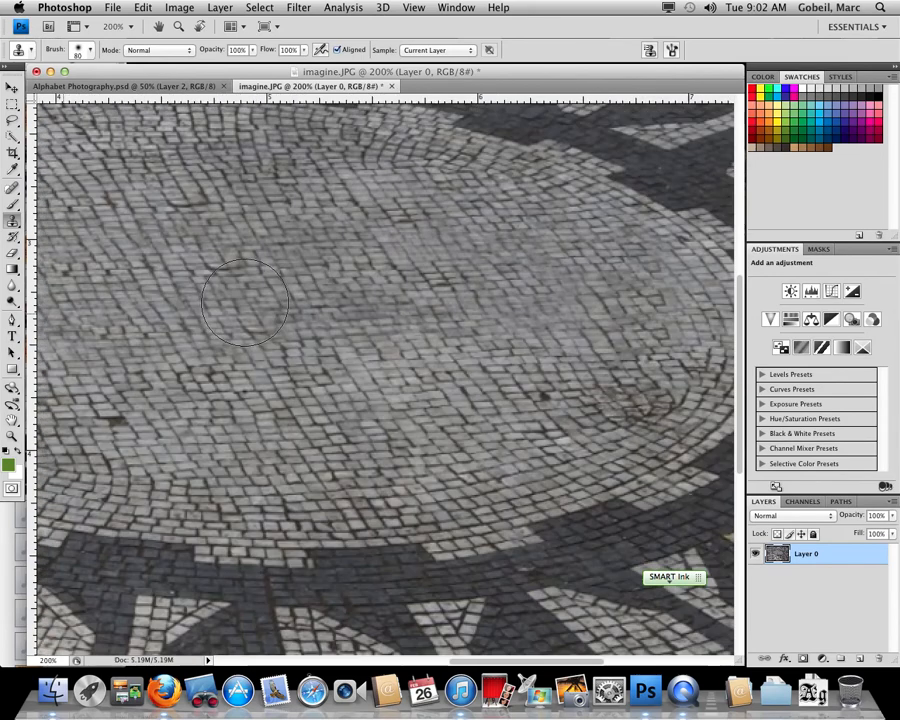
{"action": "scroll", "coordinate": [245, 303], "scroll_direction": "left", "scroll_amount": 10}
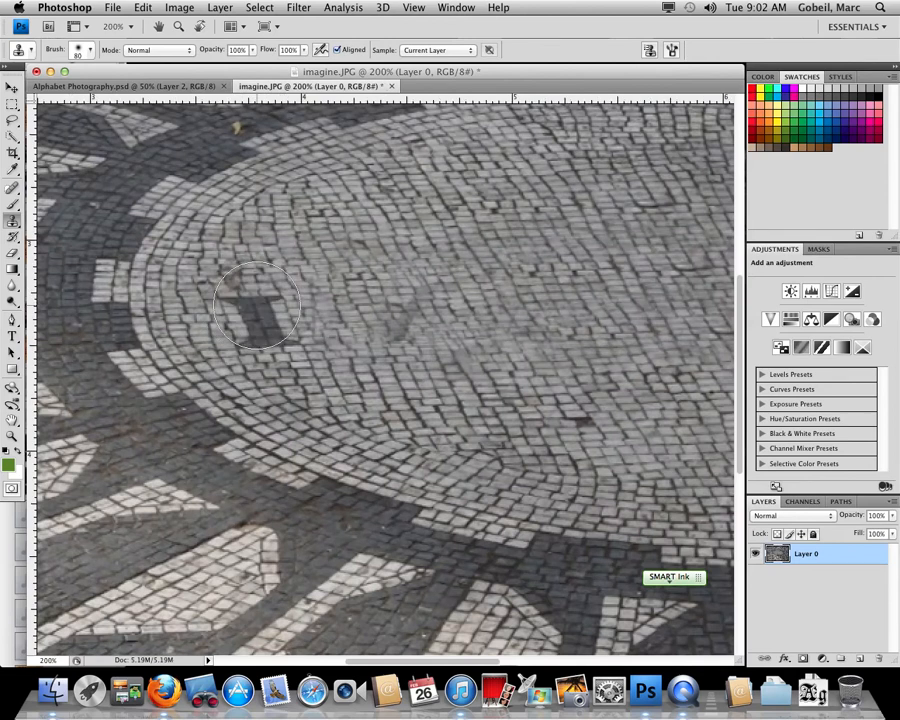
{"action": "left_click", "coordinate": [257, 306]}
{"action": "left_click_drag", "start_coordinate": [262, 316], "coordinate": [320, 326]}
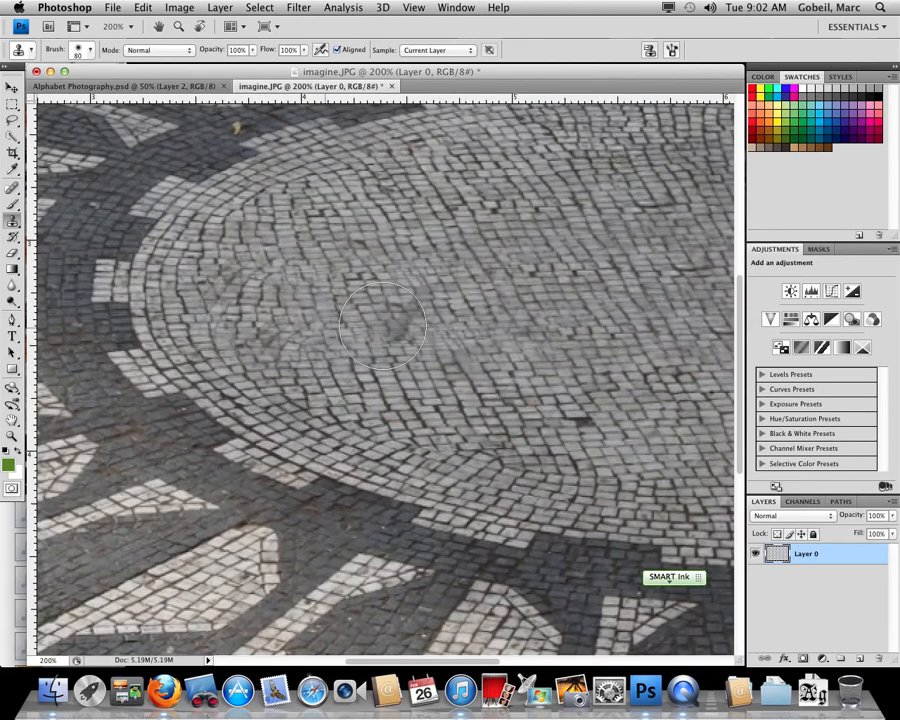
{"action": "key", "text": "super+minus"}
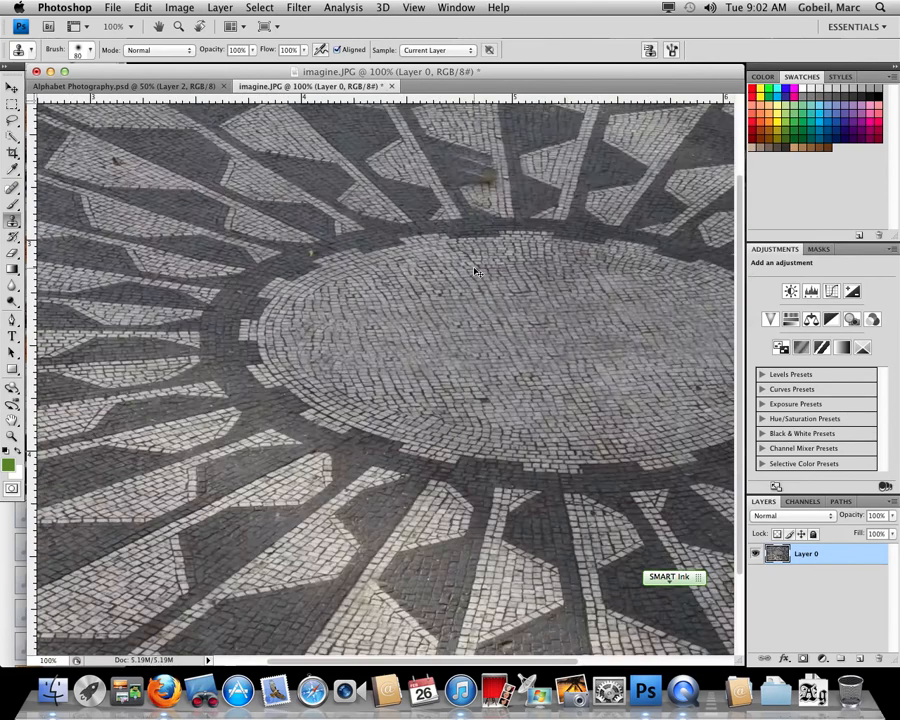
{"action": "key", "text": "super+minus"}
{"action": "key", "text": "super+minus"}
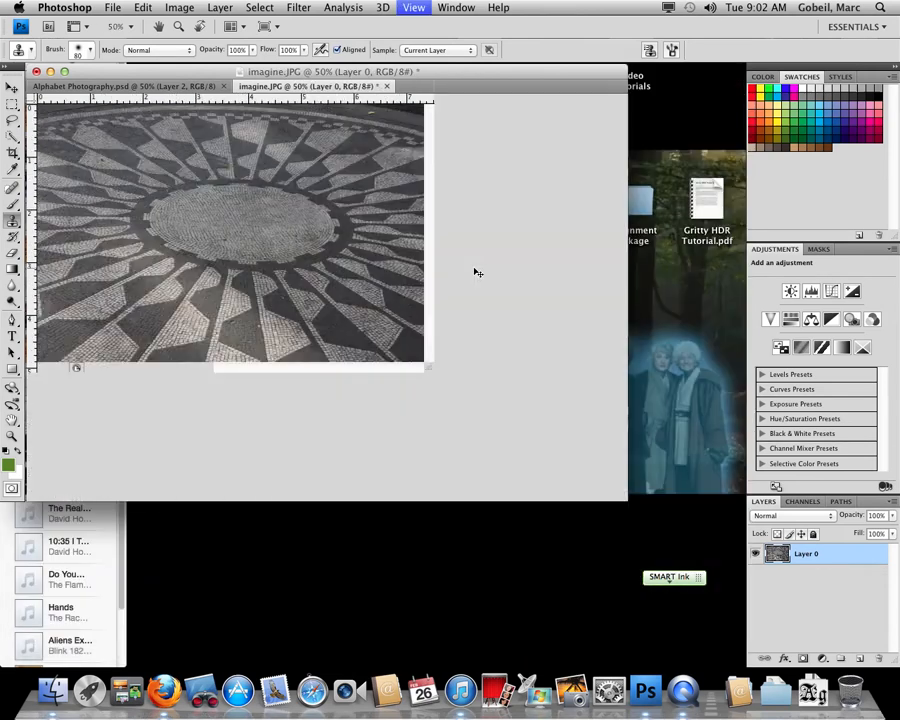
{"action": "key", "text": "super+minus"}
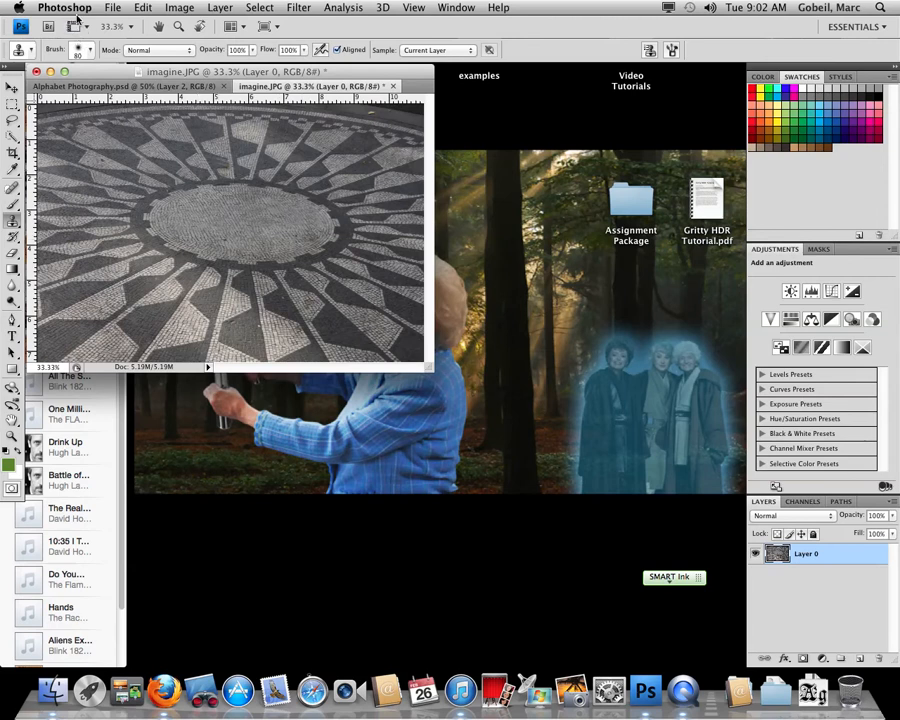
Start a Save for Web & Devices export as JPEG with the quality set to 4
{"action": "left_click", "coordinate": [113, 8]}
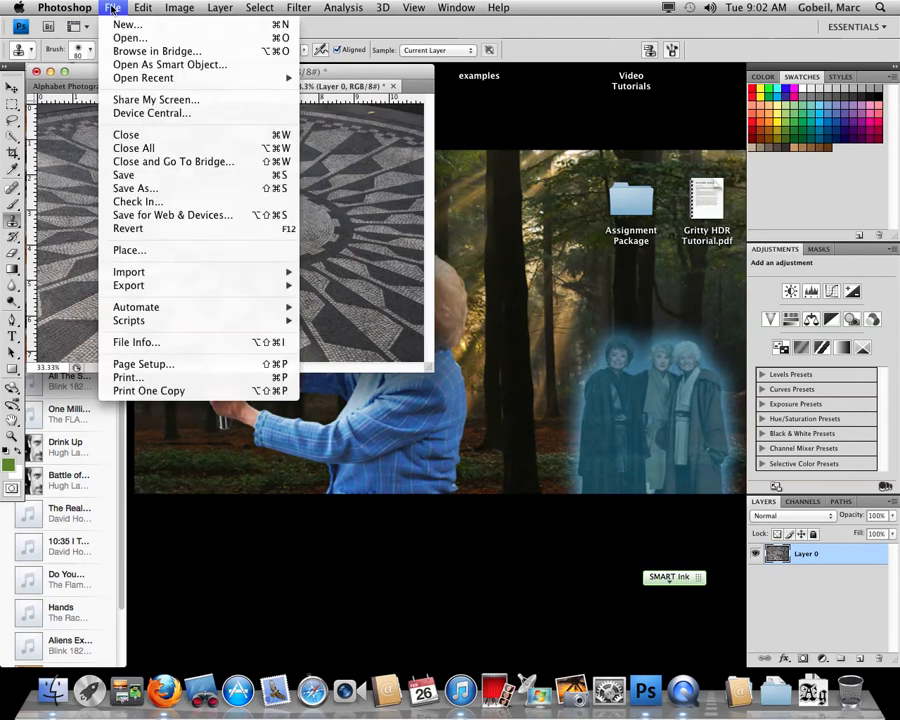
{"action": "left_click", "coordinate": [187, 215]}
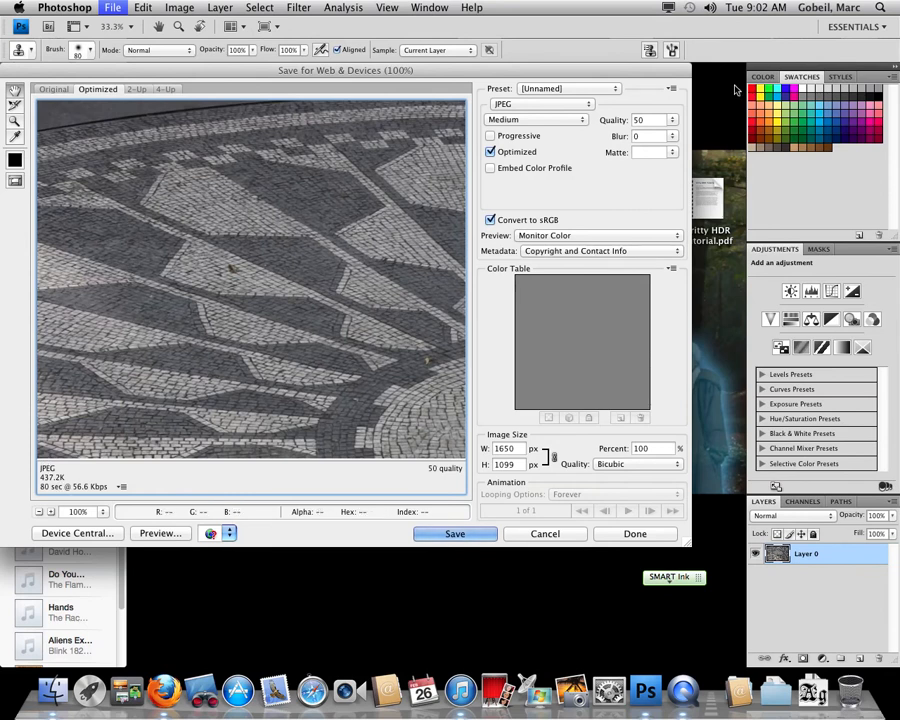
{"action": "left_click", "coordinate": [673, 120]}
{"action": "left_click_drag", "start_coordinate": [634, 140], "coordinate": [603, 140]}
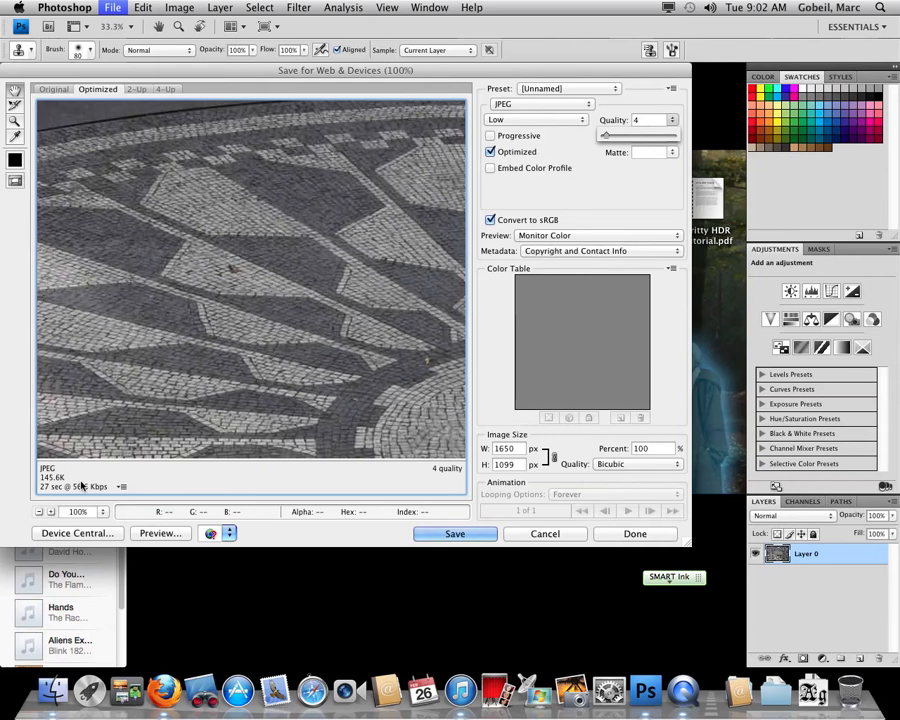
Save the optimized image to the Desktop as imagine2.jpg
{"action": "left_click", "coordinate": [445, 536]}
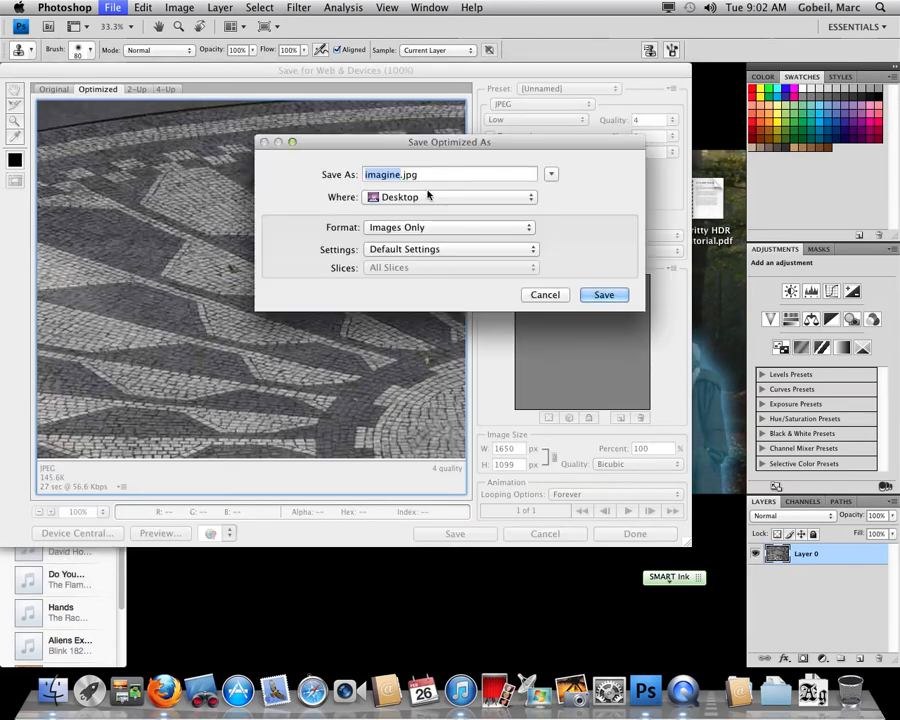
{"action": "key", "text": "Right"}
{"action": "type", "text": "2"}
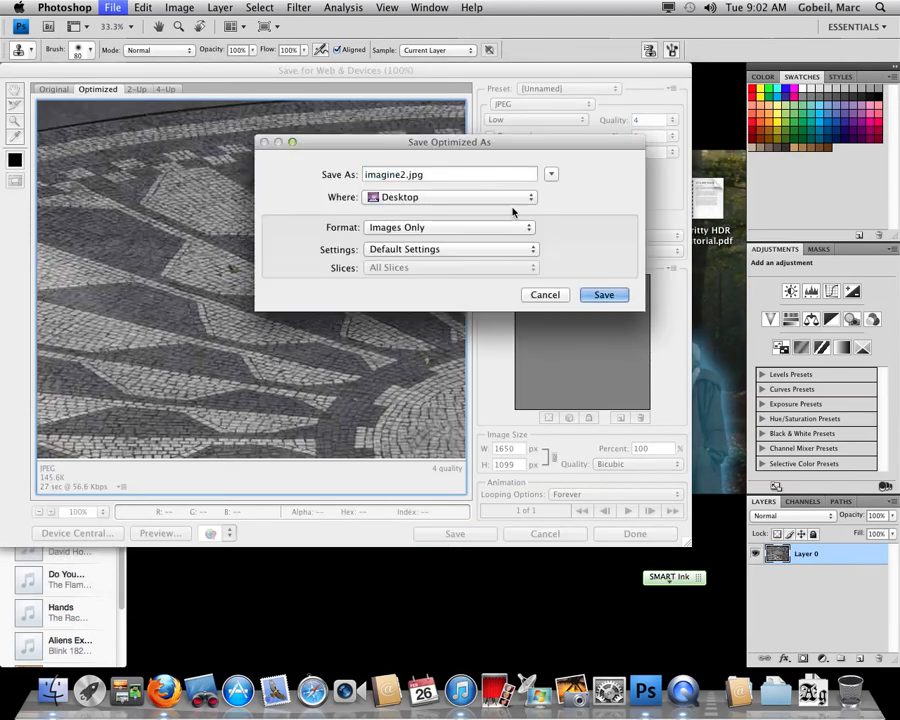
{"action": "left_click", "coordinate": [603, 296]}
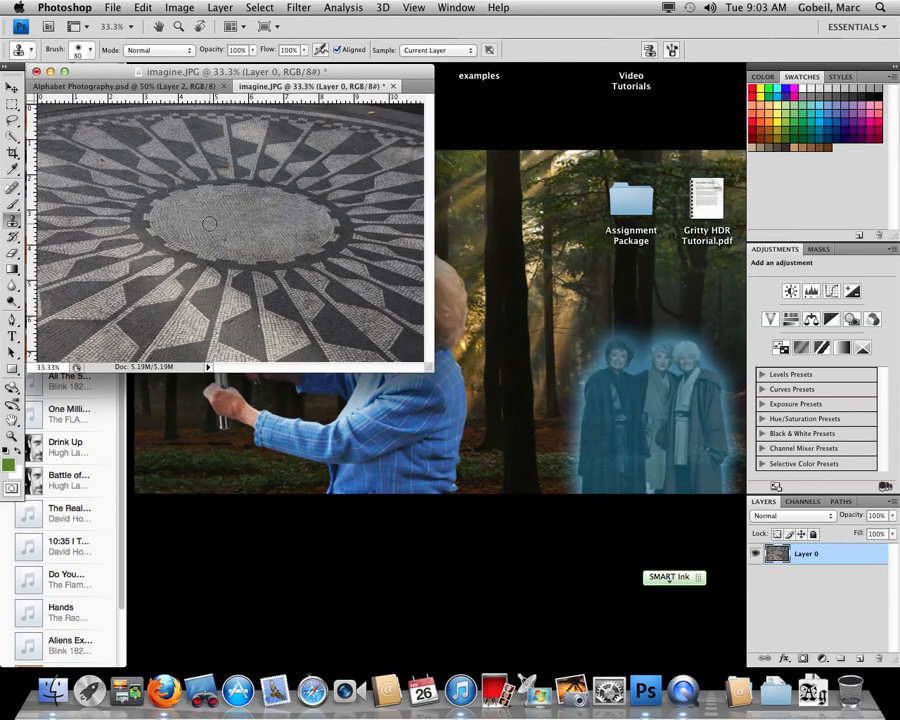
Set the Clone Stamp brush size to 250 px and enlarge the image window around the photo
{"action": "key", "text": "bracketleft"}
{"action": "key", "text": "bracketleft"}
{"action": "key", "text": "bracketleft"}
{"action": "key", "text": "bracketright"}
{"action": "key", "text": "bracketright"}
{"action": "key", "text": "bracketright"}
{"action": "key", "text": "bracketright"}
{"action": "key", "text": "bracketright"}
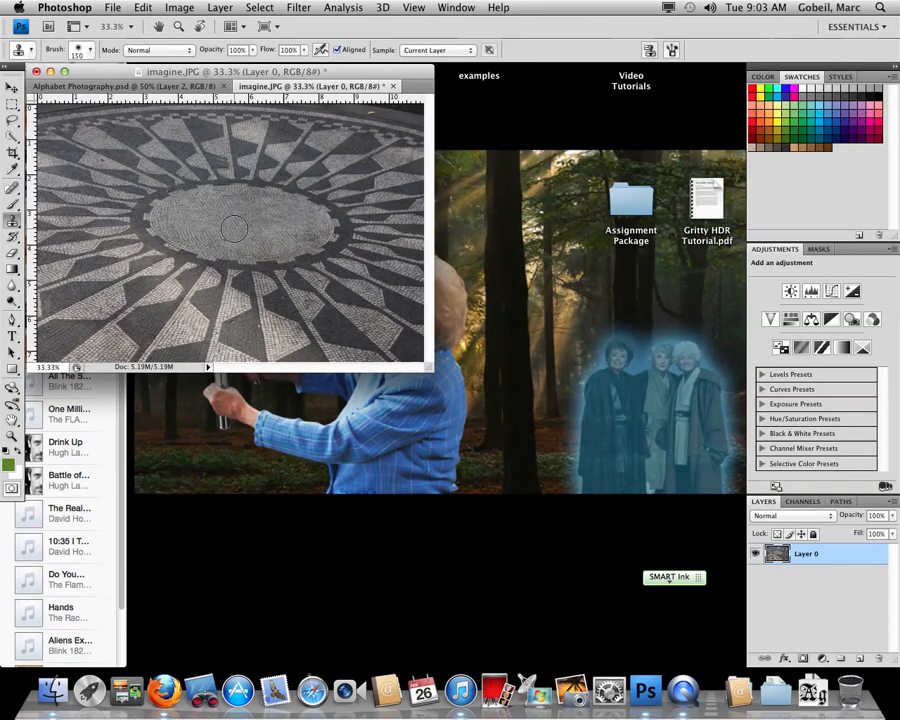
{"action": "key", "text": "bracketleft"}
{"action": "key", "text": "bracketleft"}
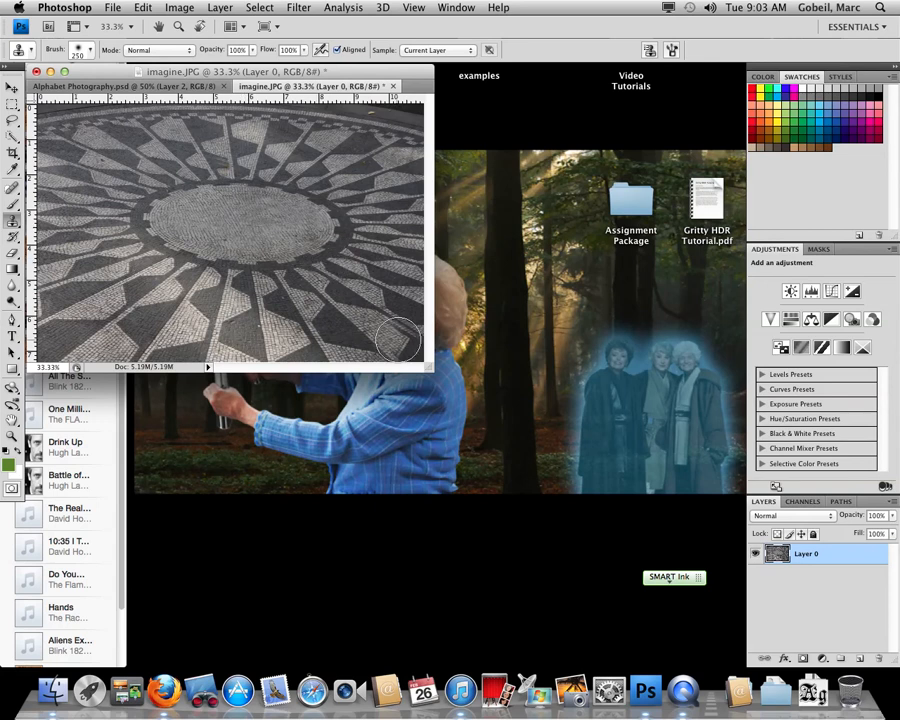
{"action": "left_click_drag", "start_coordinate": [429, 367], "coordinate": [470, 420]}
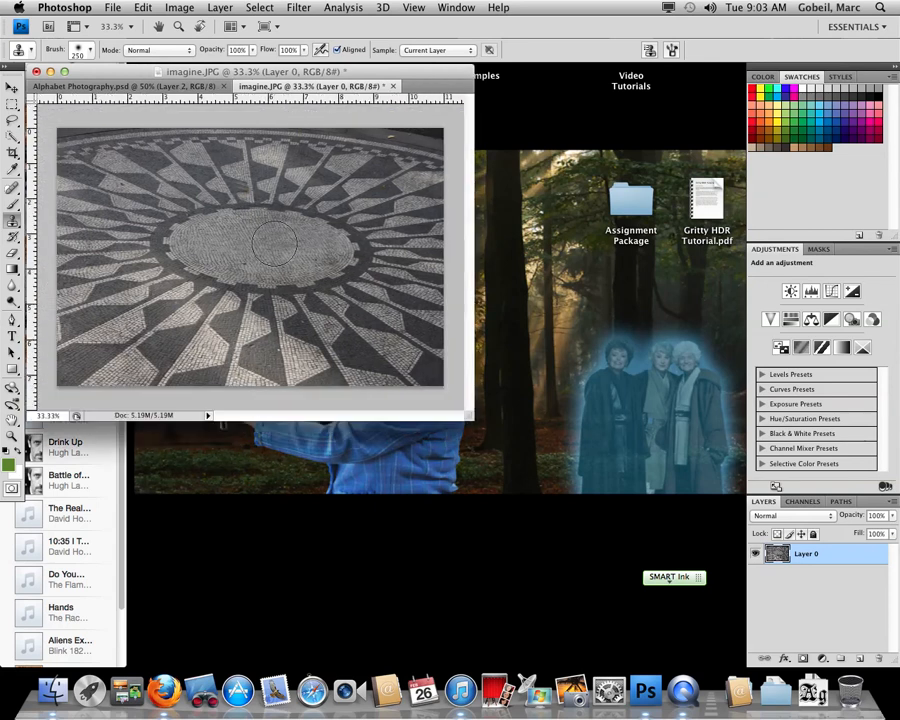